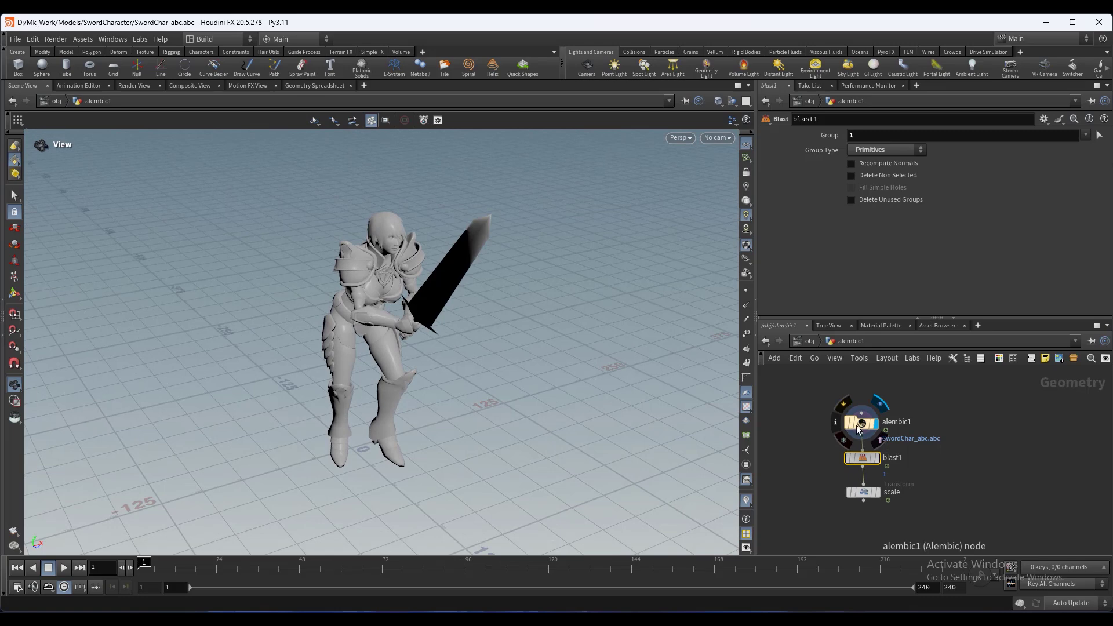
# Display the blast1 result and then the scale node's result, and frame the scaled character in the viewport.
pyautogui.click(876, 458)
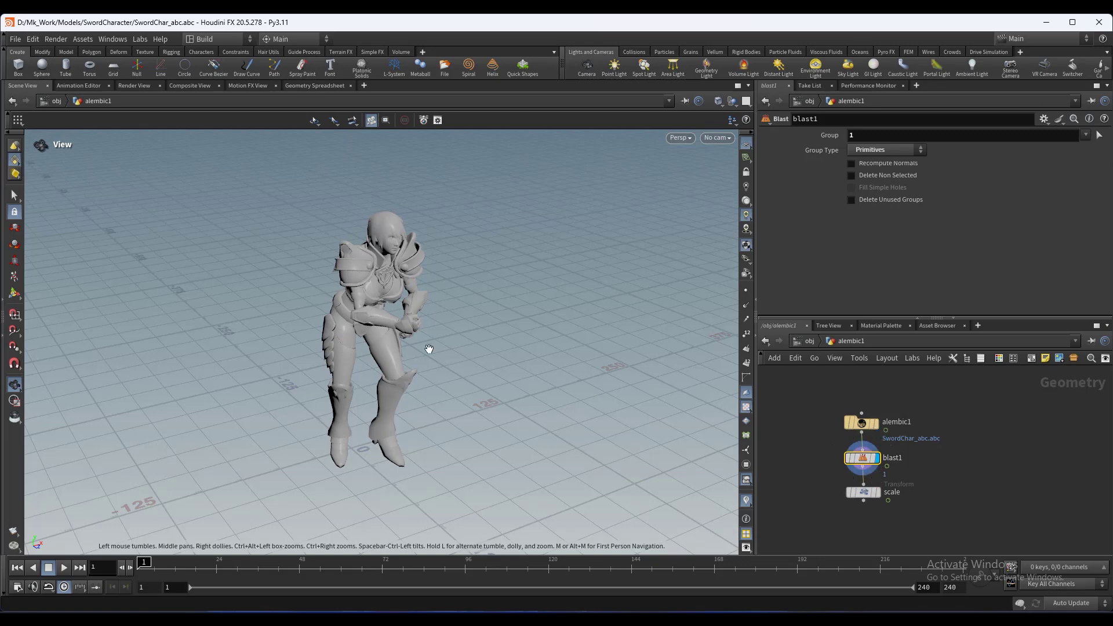
pyautogui.click(879, 493)
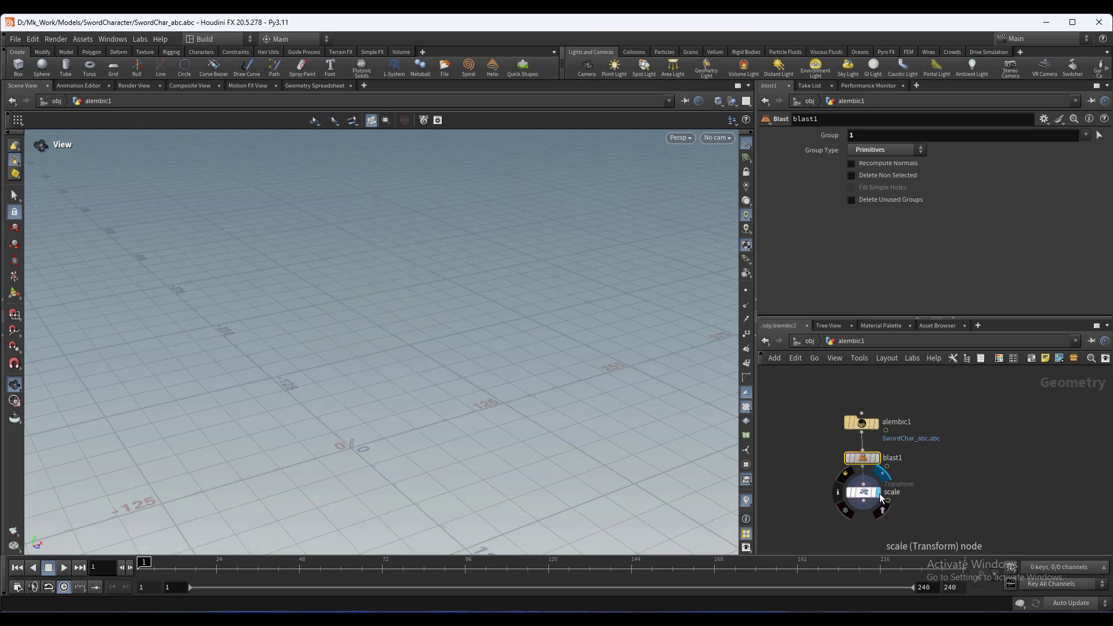
pyautogui.click(866, 493)
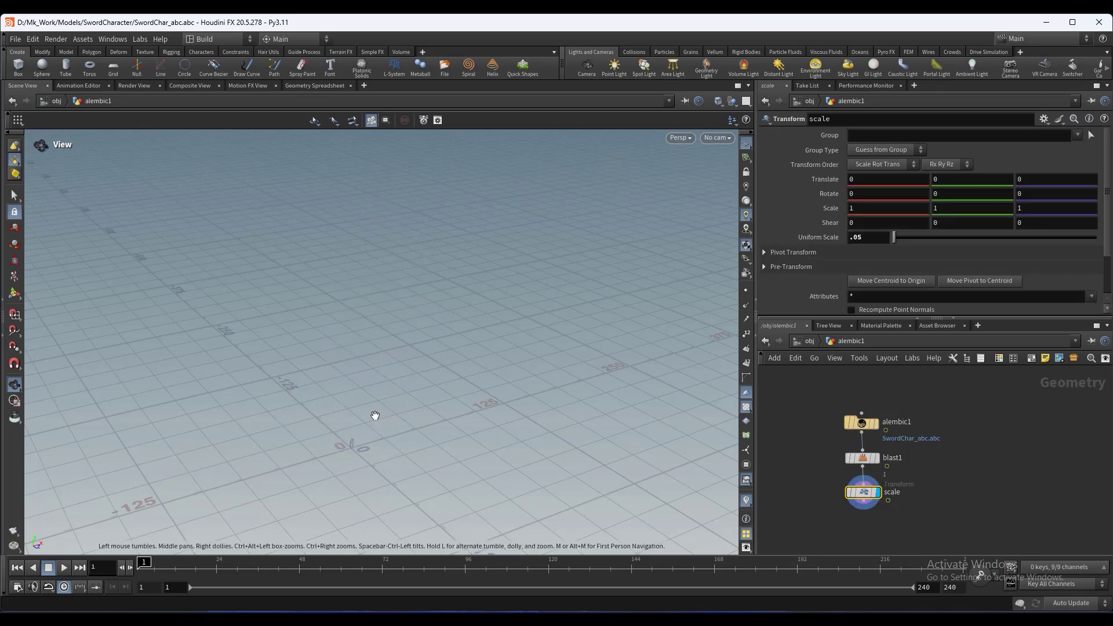
pyautogui.press('g')
pyautogui.moveTo(372, 414); pyautogui.dragTo(508, 355)
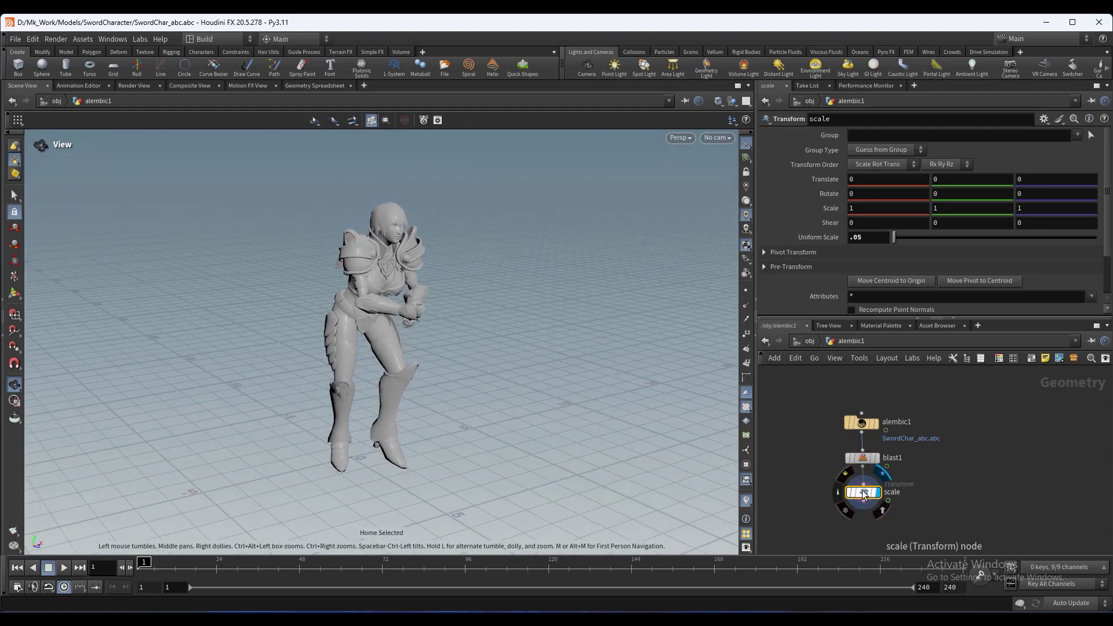
# Add a Scatter node below the scale node, fed by its output.
pyautogui.moveTo(917, 506); pyautogui.dragTo(915, 478, button='middle')
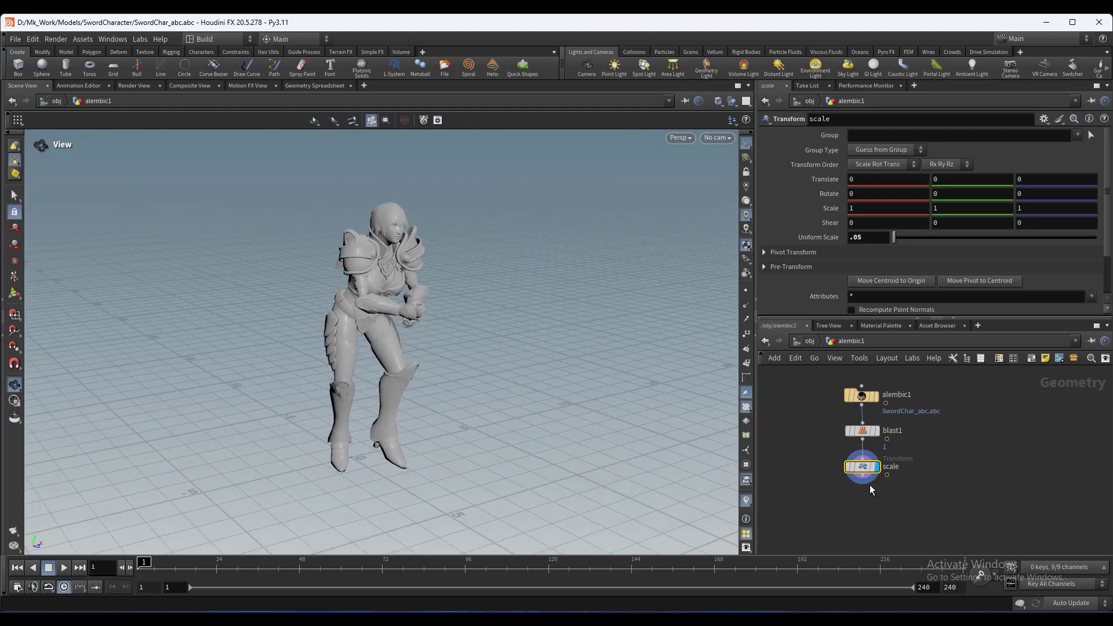
pyautogui.click(866, 481)
pyautogui.press('Tab')
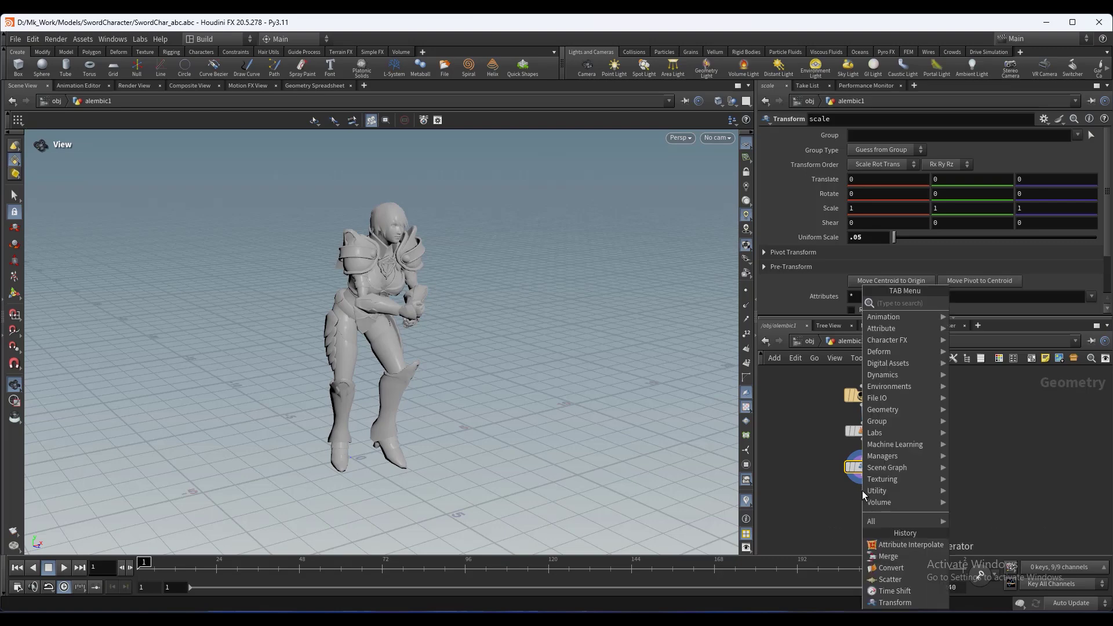
pyautogui.write('scatt')
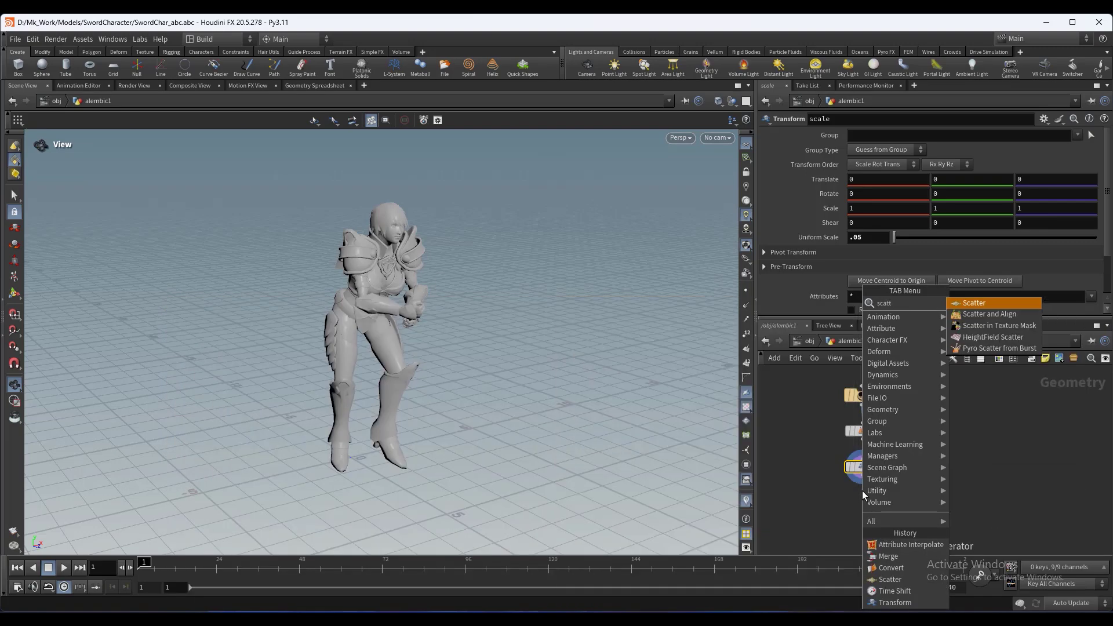
pyautogui.press('Return')
pyautogui.click(861, 490)
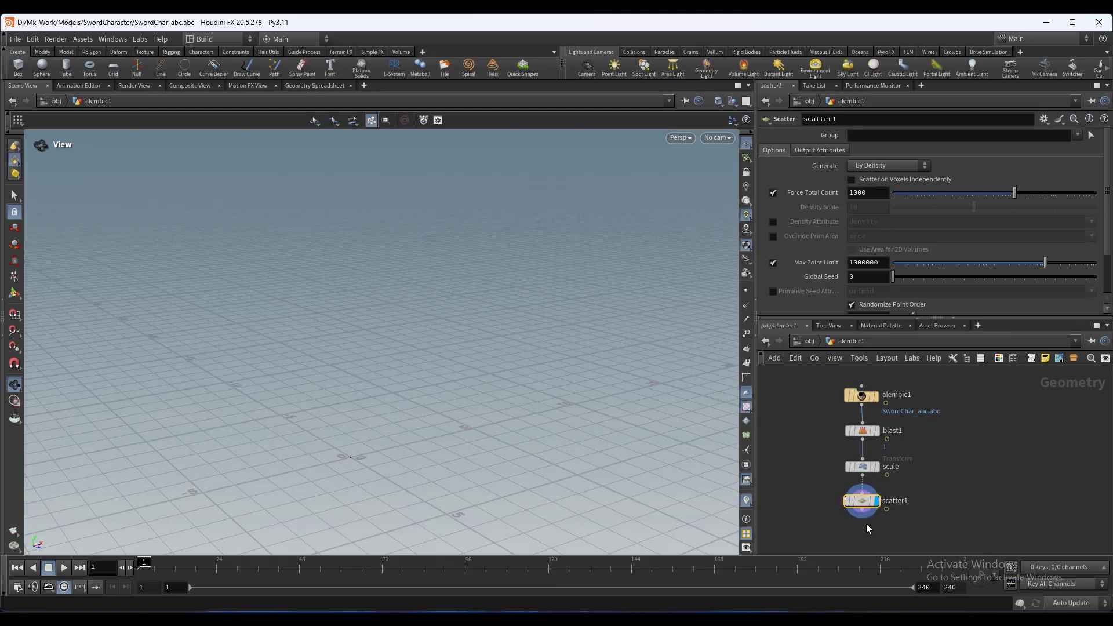
# Make room above scatter1 and insert a Convert node between the scale and scatter1 nodes.
pyautogui.moveTo(866, 523); pyautogui.dragTo(867, 486, button='middle')
pyautogui.moveTo(864, 464); pyautogui.dragTo(865, 499)
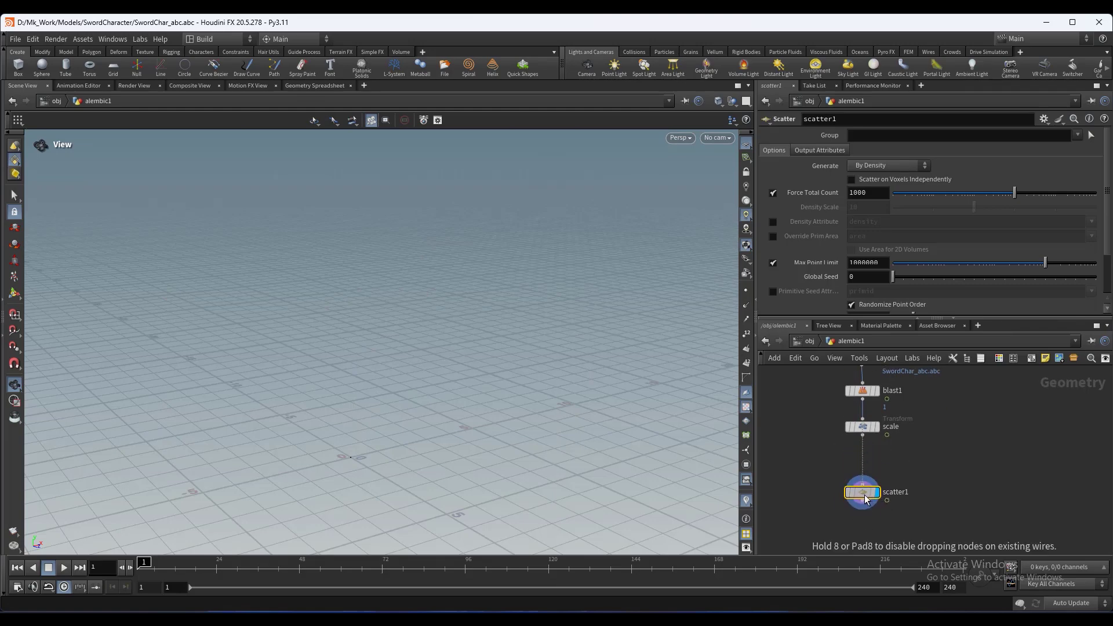
pyautogui.press('Tab')
pyautogui.write('cone')
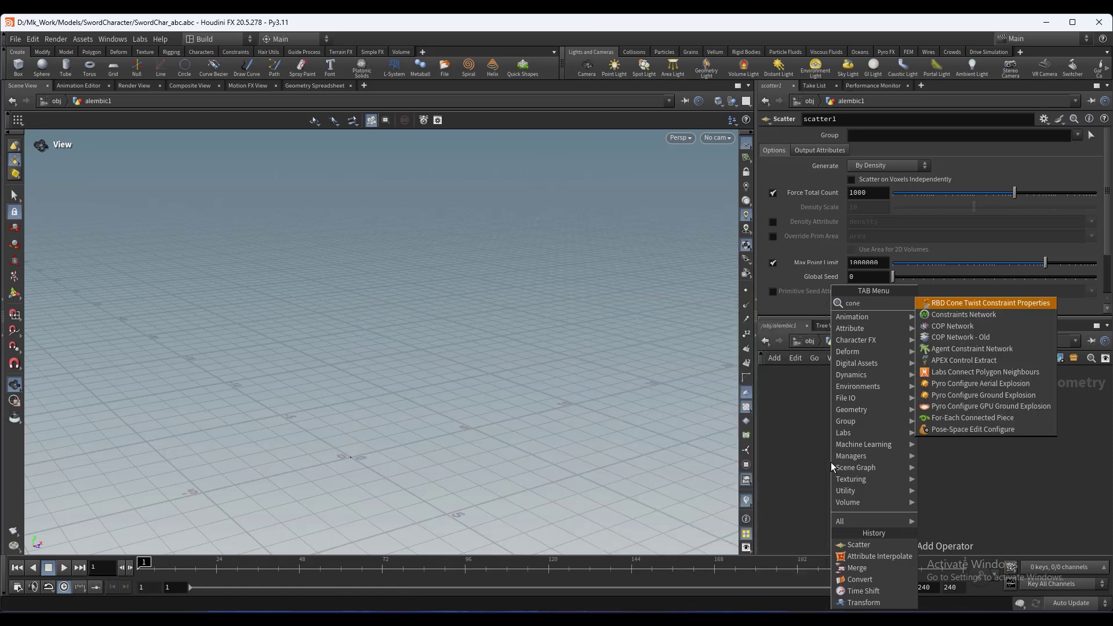
pyautogui.press('BackSpace')
pyautogui.write('ve')
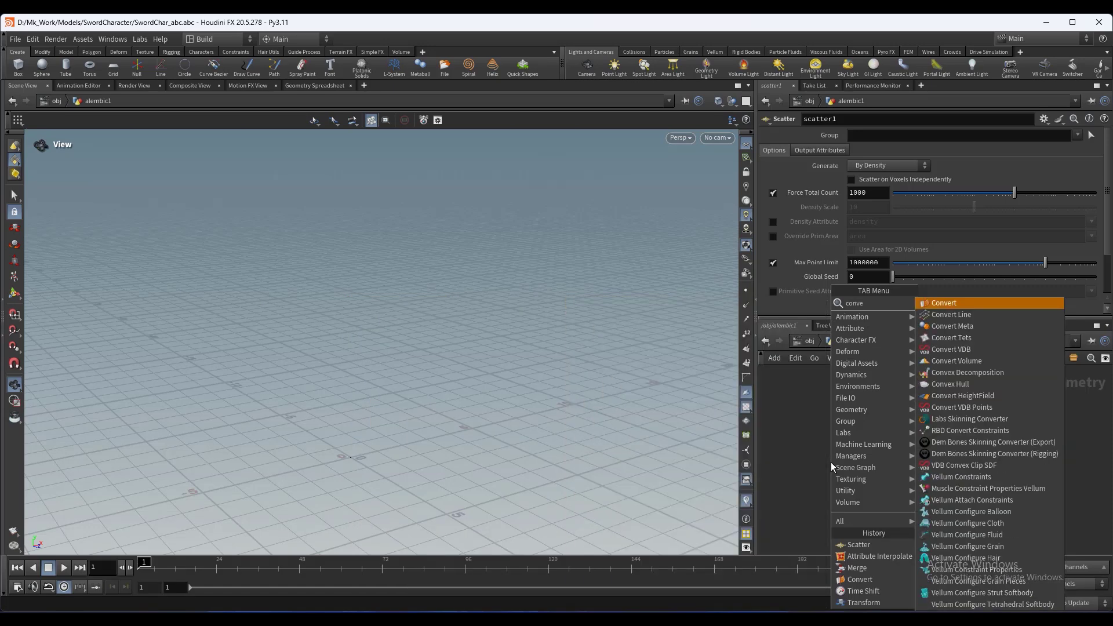
pyautogui.press('Return')
pyautogui.click(858, 462)
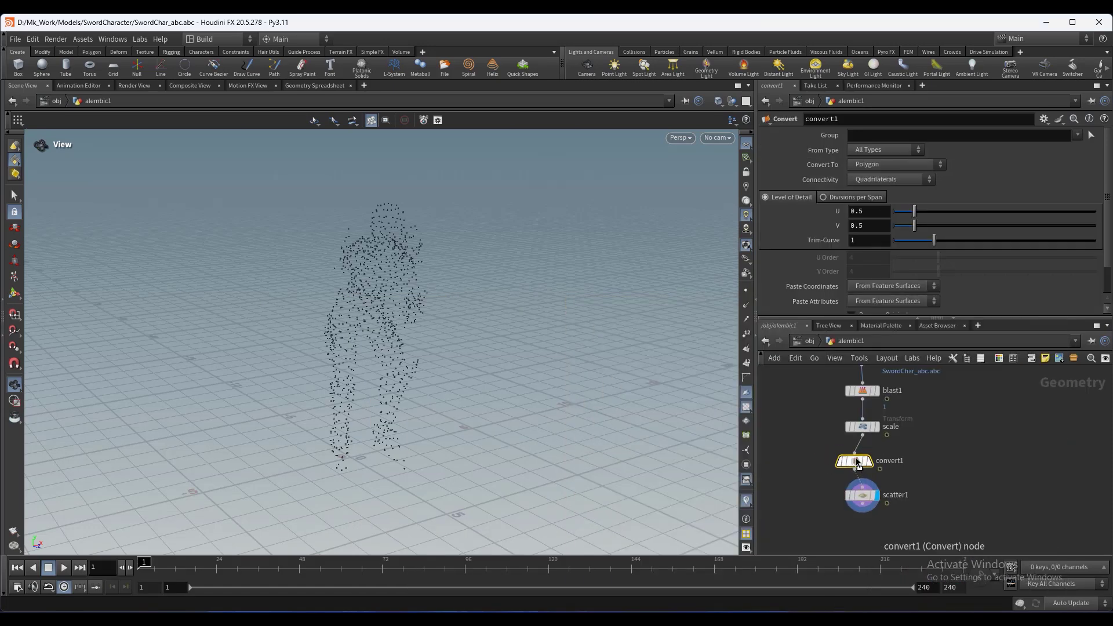
# Display the convert1 result up close, then display and select scatter1 to view its points.
pyautogui.click(869, 461)
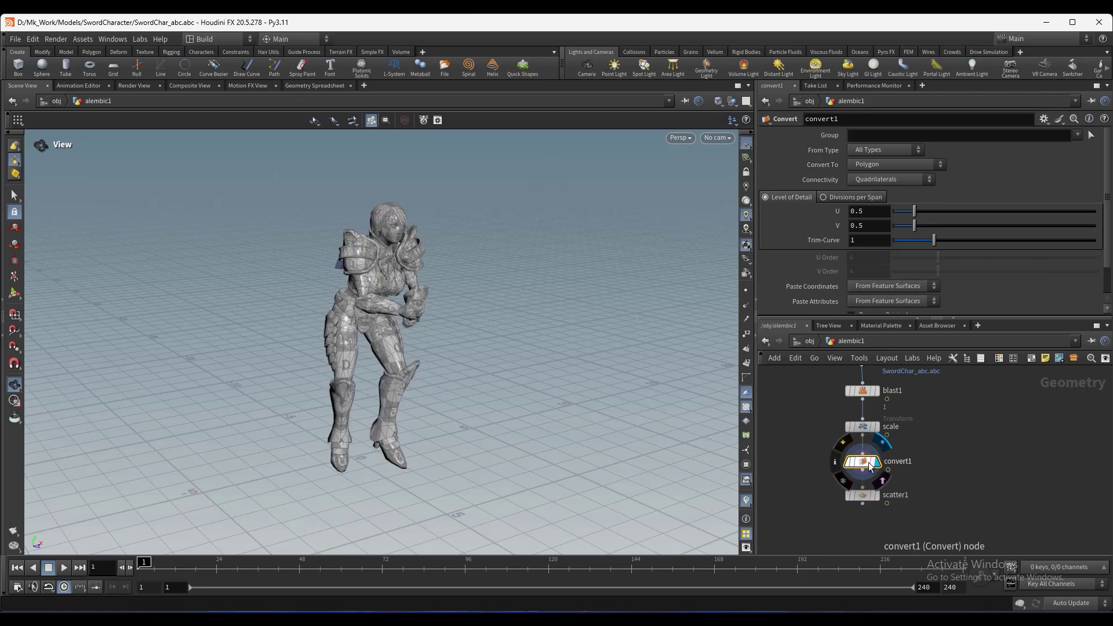
pyautogui.moveTo(401, 255); pyautogui.dragTo(562, 258, button='right')
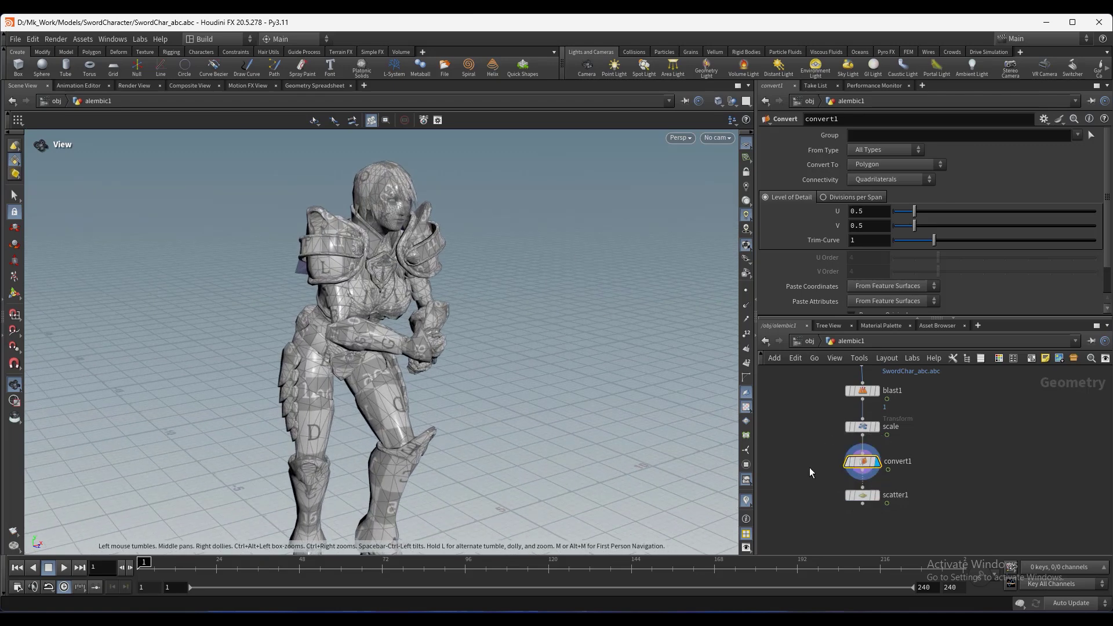
pyautogui.click(875, 498)
pyautogui.click(867, 496)
# Add a Merge node wired from scatter1's output and place it below to the right of scatter1.
pyautogui.moveTo(874, 541); pyautogui.dragTo(861, 496, button='middle')
pyautogui.click(875, 458)
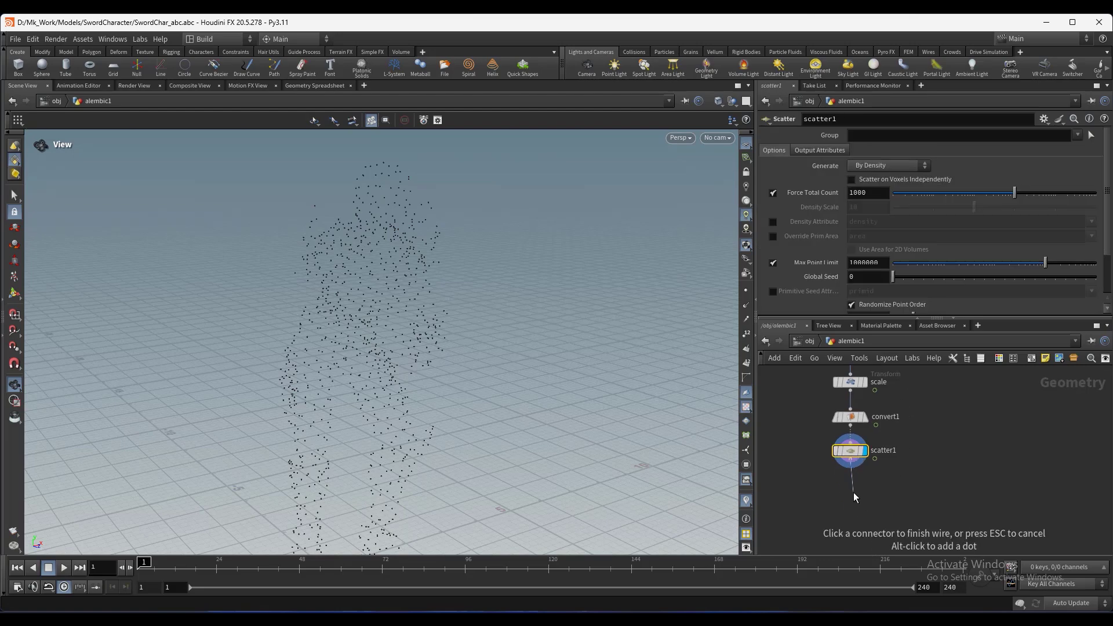
pyautogui.press('Tab')
pyautogui.write('mer')
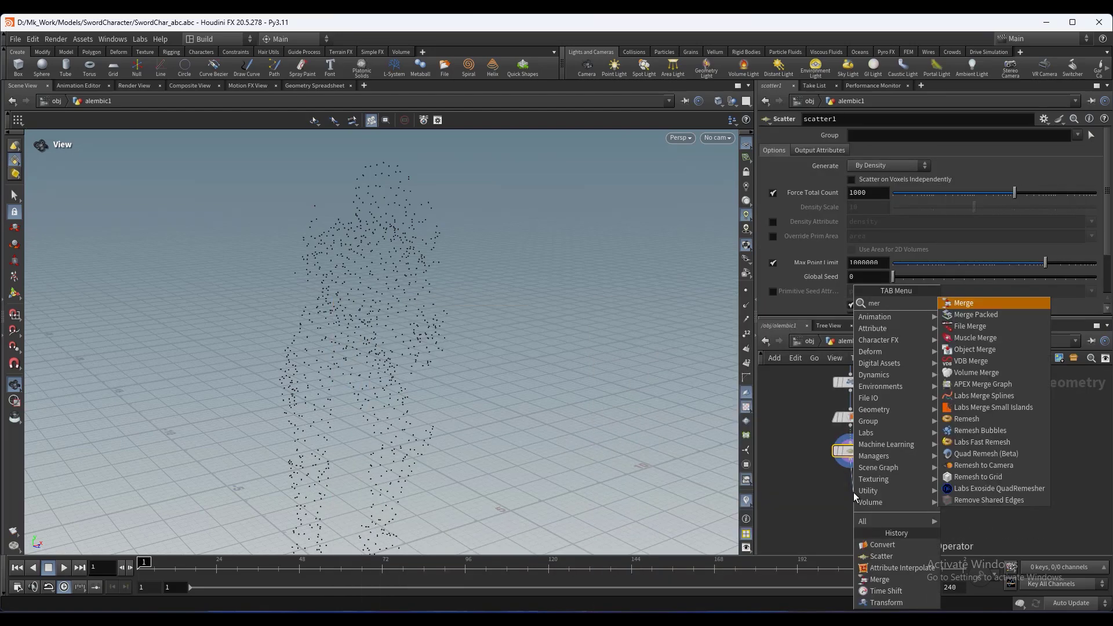
pyautogui.press('Return')
pyautogui.click(854, 494)
pyautogui.moveTo(854, 497); pyautogui.dragTo(875, 521)
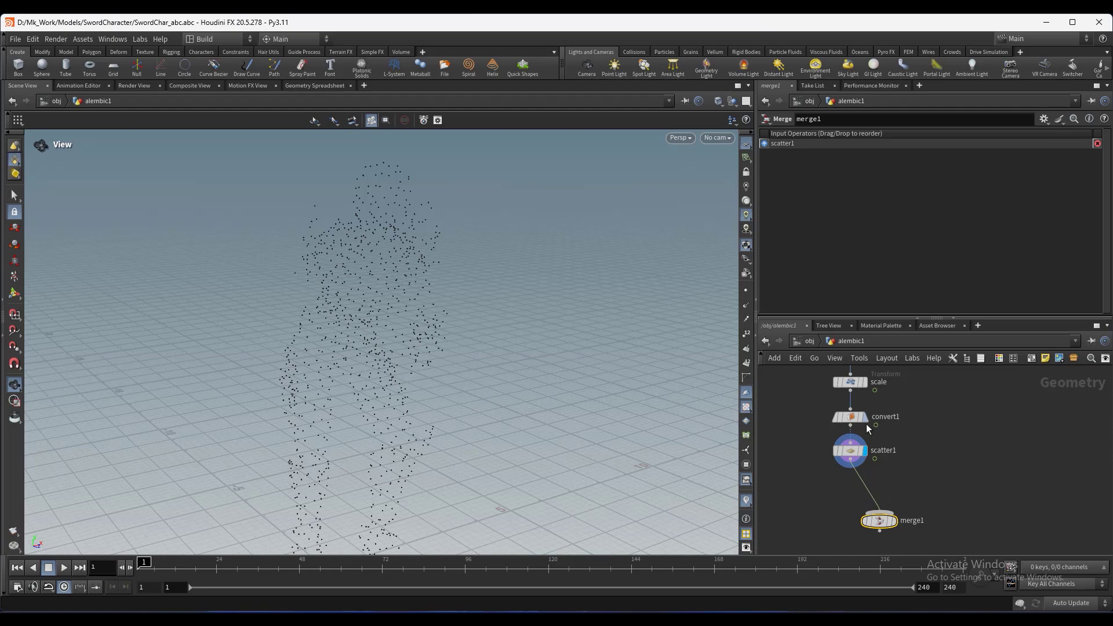
# Wire convert1 into merge1 as a second input and display the merged result.
pyautogui.click(851, 428)
pyautogui.click(879, 519)
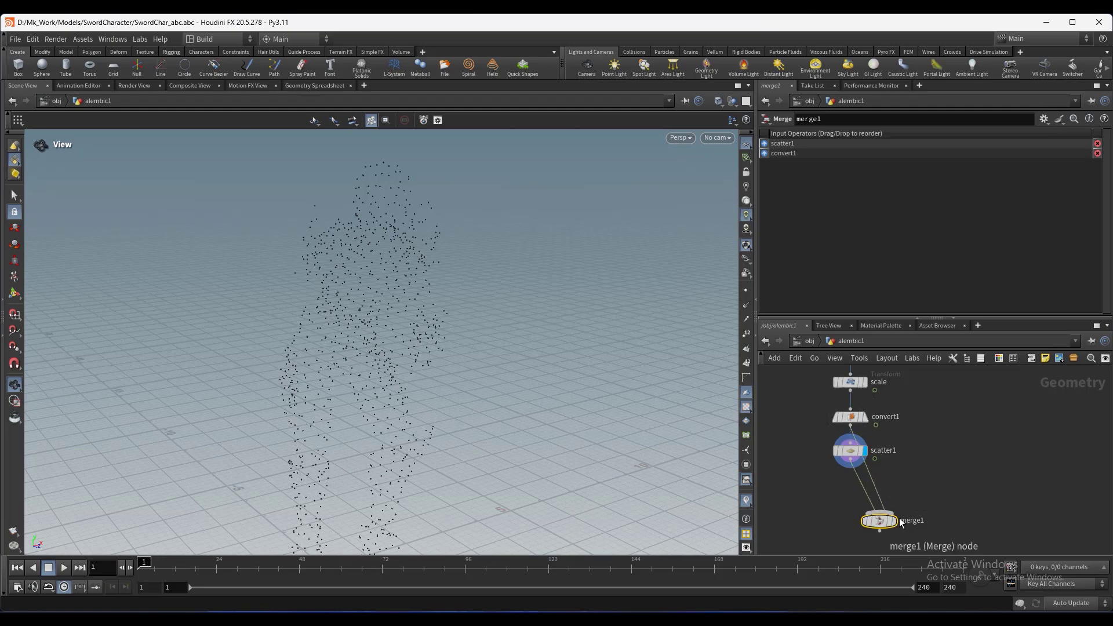
pyautogui.press('r')
pyautogui.moveTo(881, 524); pyautogui.dragTo(906, 521)
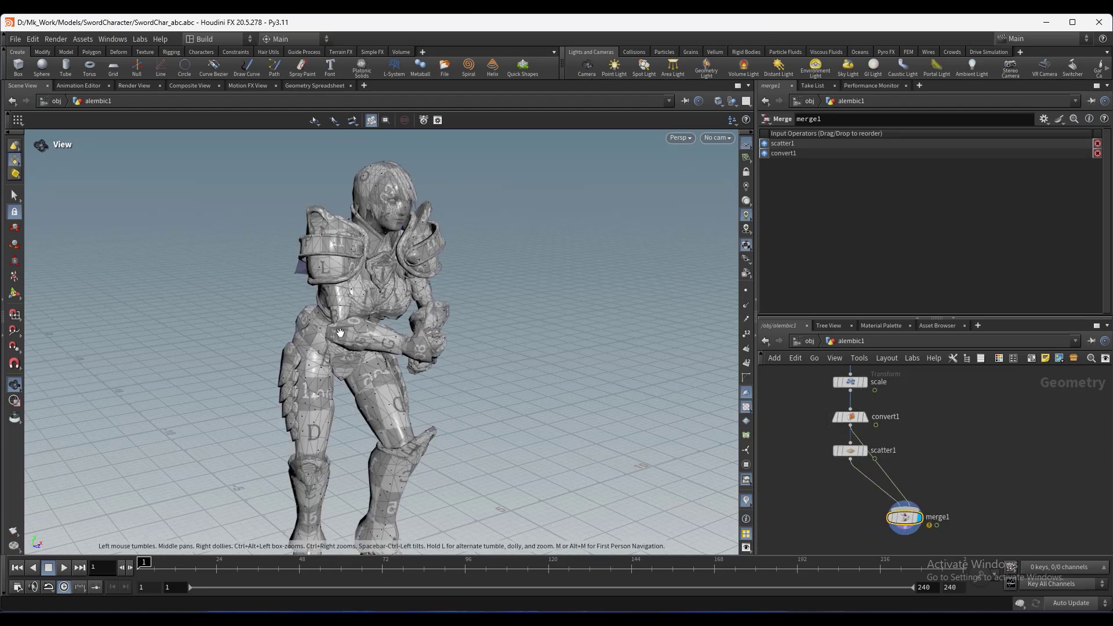
# Set the viewport's particle display point size to 10 pixels in the display options and close them.
pyautogui.moveTo(388, 280); pyautogui.dragTo(321, 284)
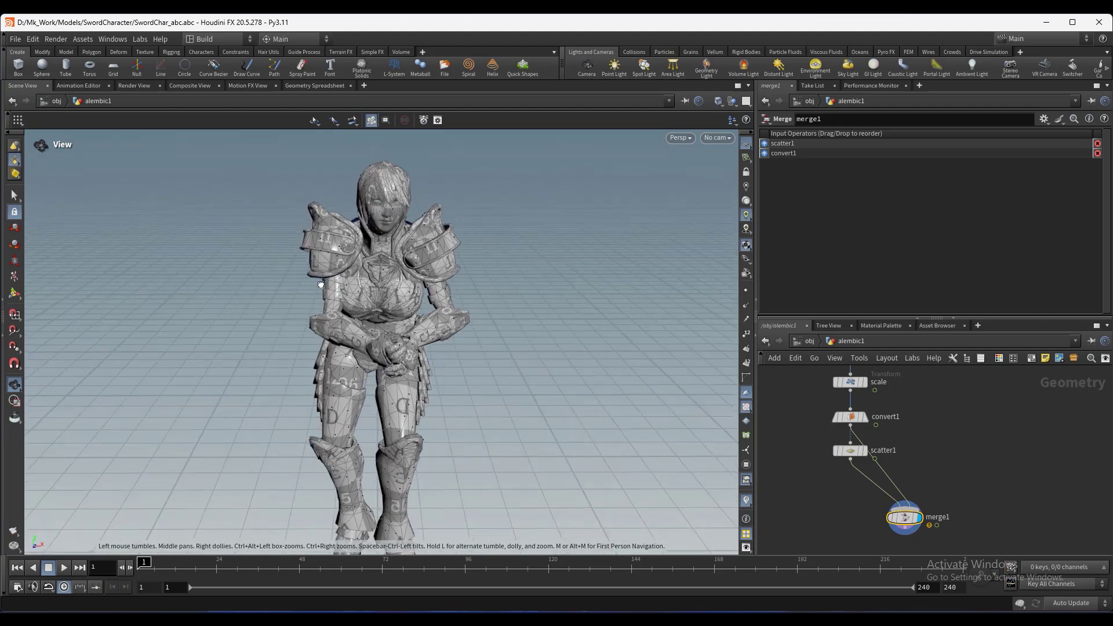
pyautogui.scroll(4, 371, 278)
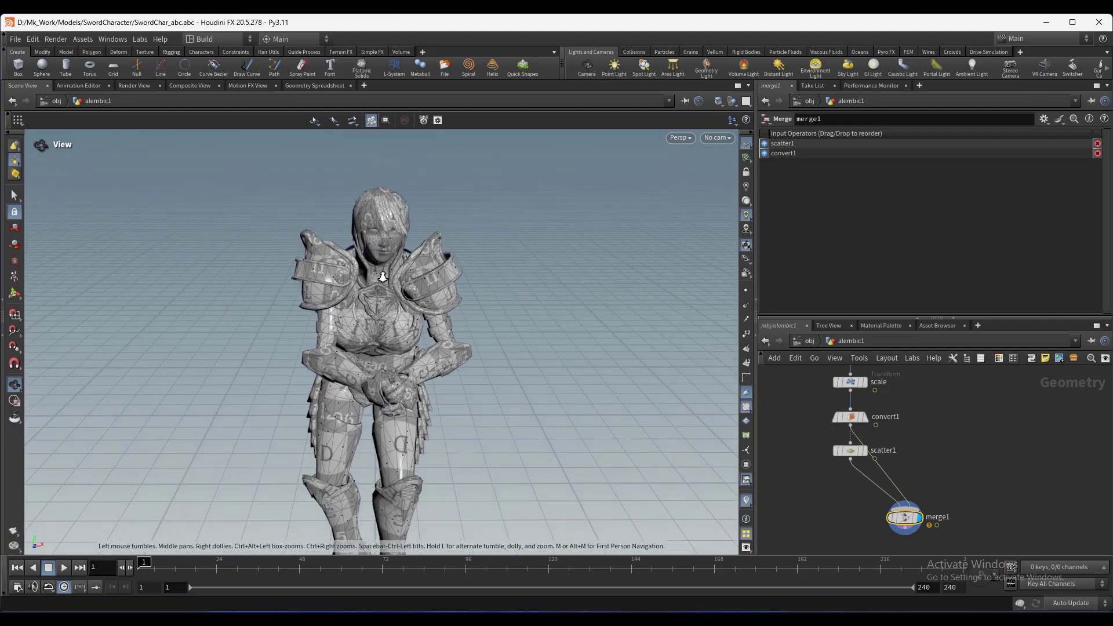
pyautogui.press('d')
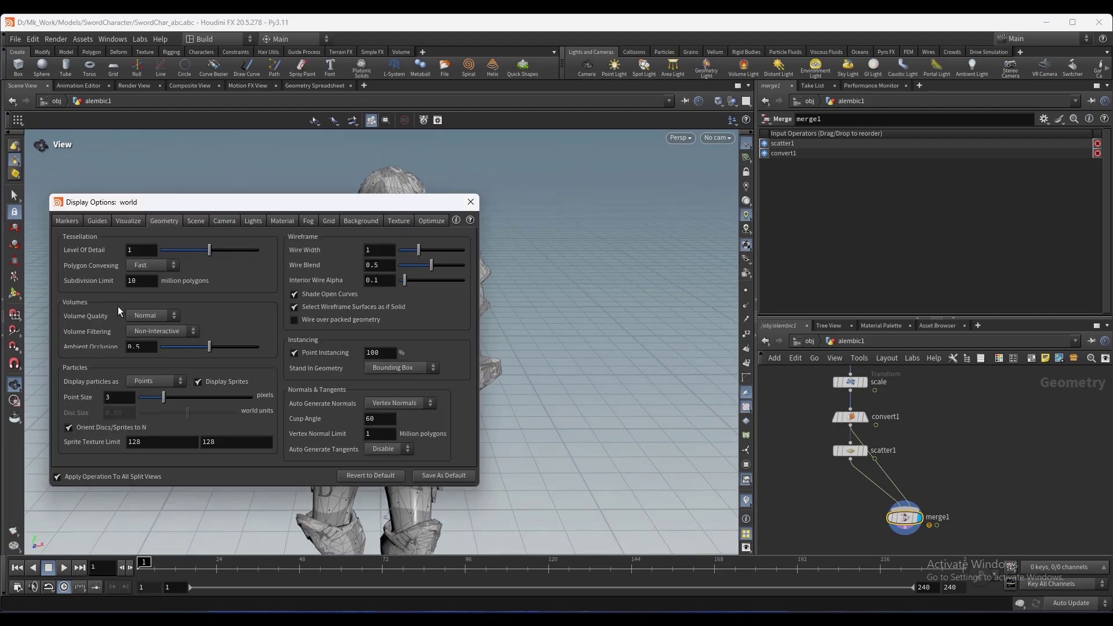
pyautogui.moveTo(284, 207); pyautogui.dragTo(322, 201)
pyautogui.click(154, 392)
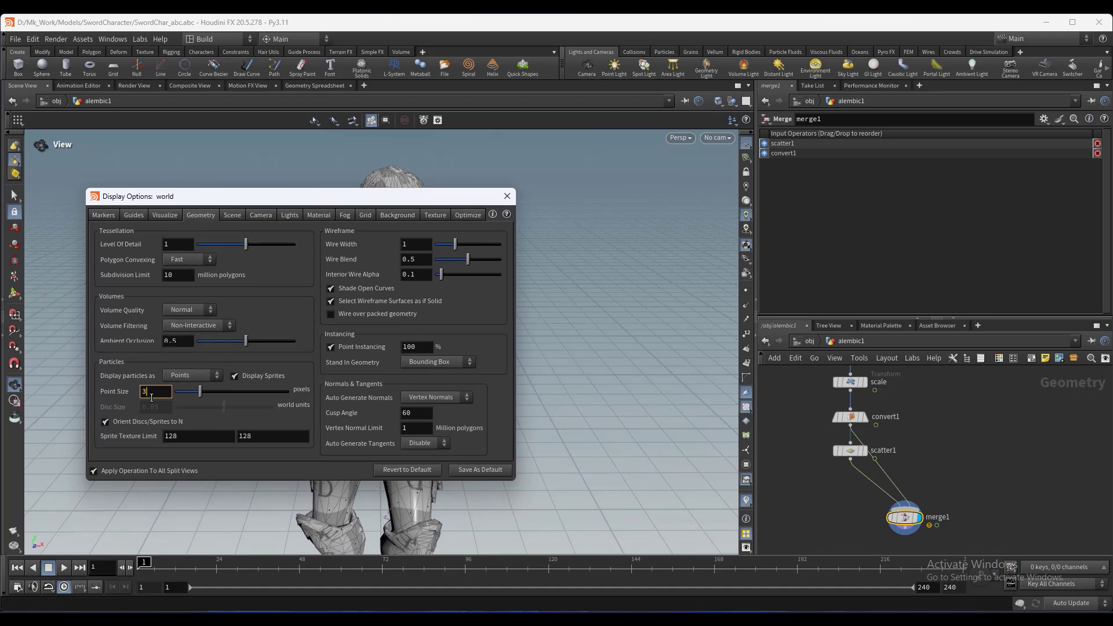
pyautogui.write('10')
pyautogui.press('Return')
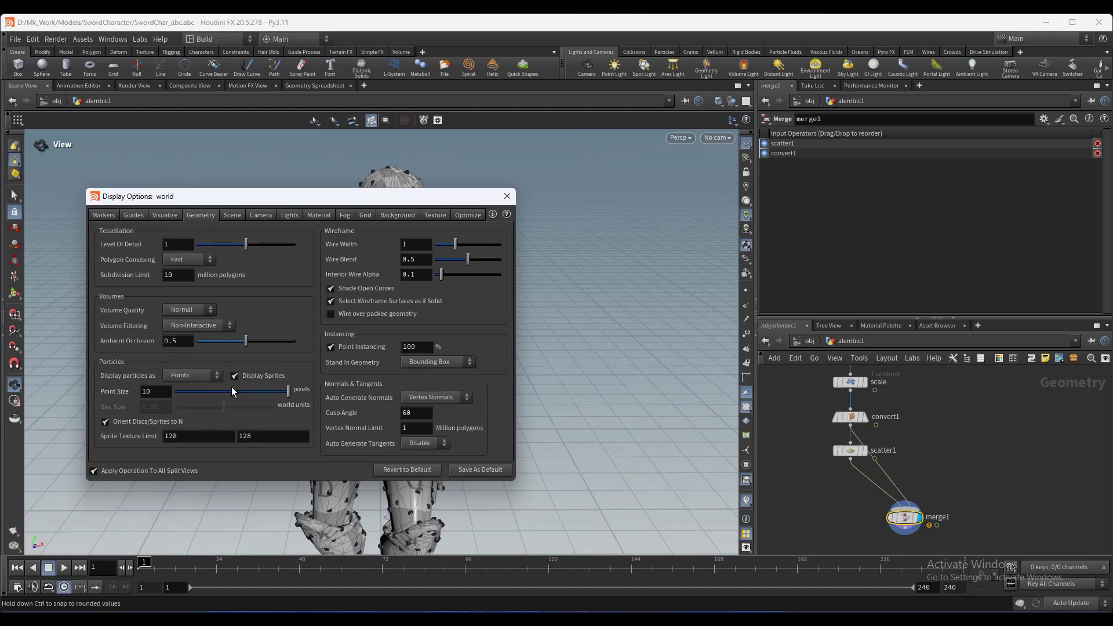
pyautogui.click(507, 196)
# Step the animation forward to frame 4 and examine how the scattered points behave on the moving character.
pyautogui.press('Up')
pyautogui.press('Left')
pyautogui.press('Left')
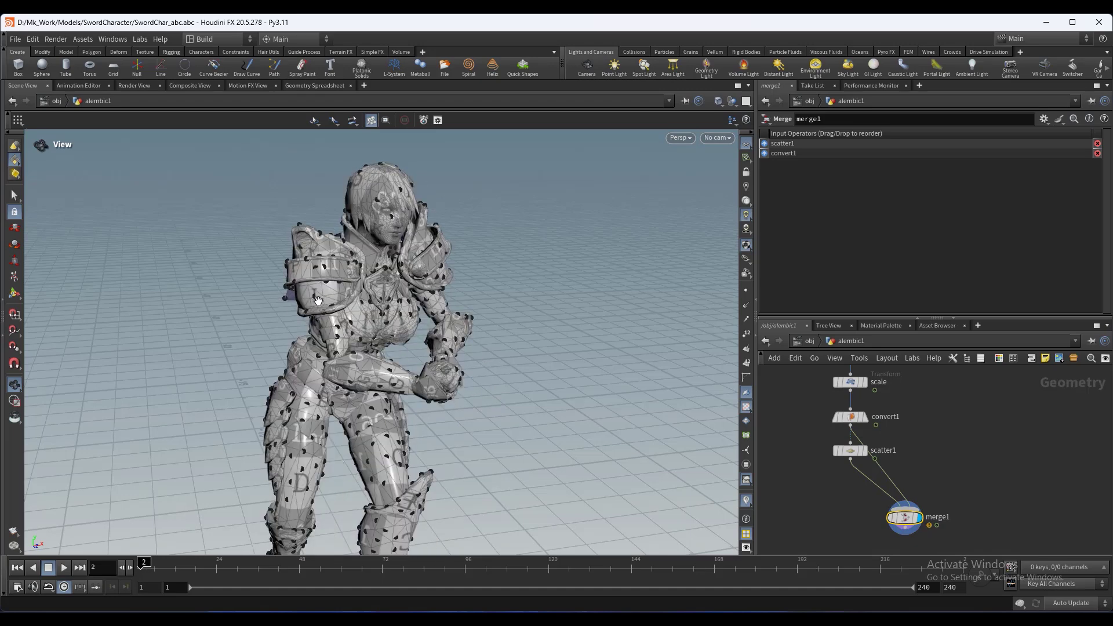
pyautogui.press('Right')
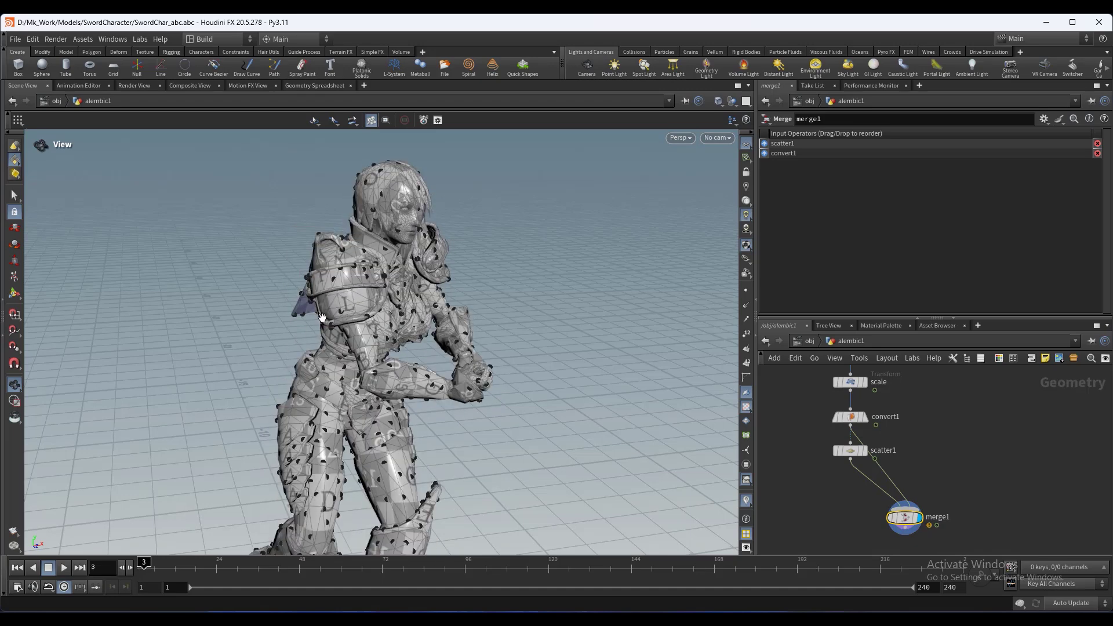
pyautogui.press('Right')
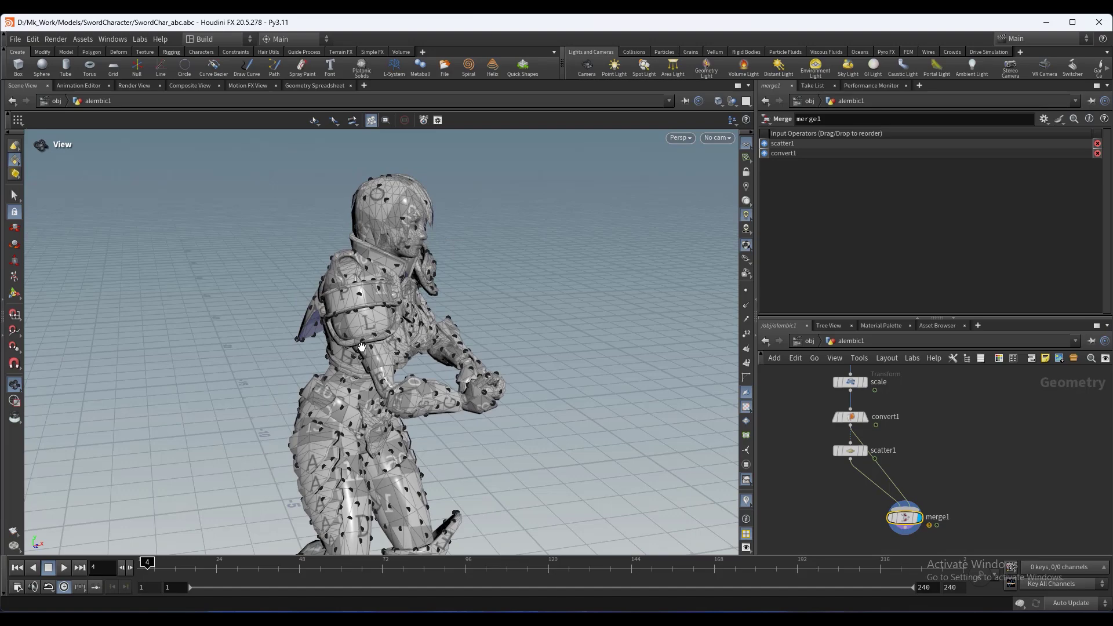
pyautogui.moveTo(446, 375); pyautogui.dragTo(378, 372)
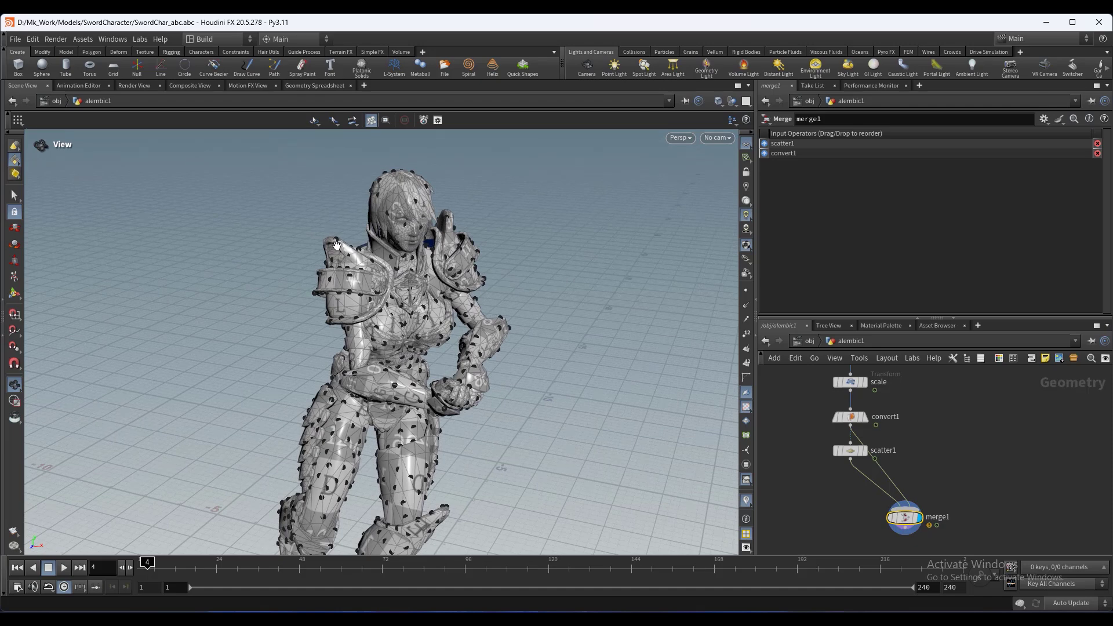
# Move merge1 aside and enable scatter1's Prim Num (sourceprim) and Prim UVW (sourceprimuv) output attributes.
pyautogui.moveTo(904, 517); pyautogui.dragTo(949, 515)
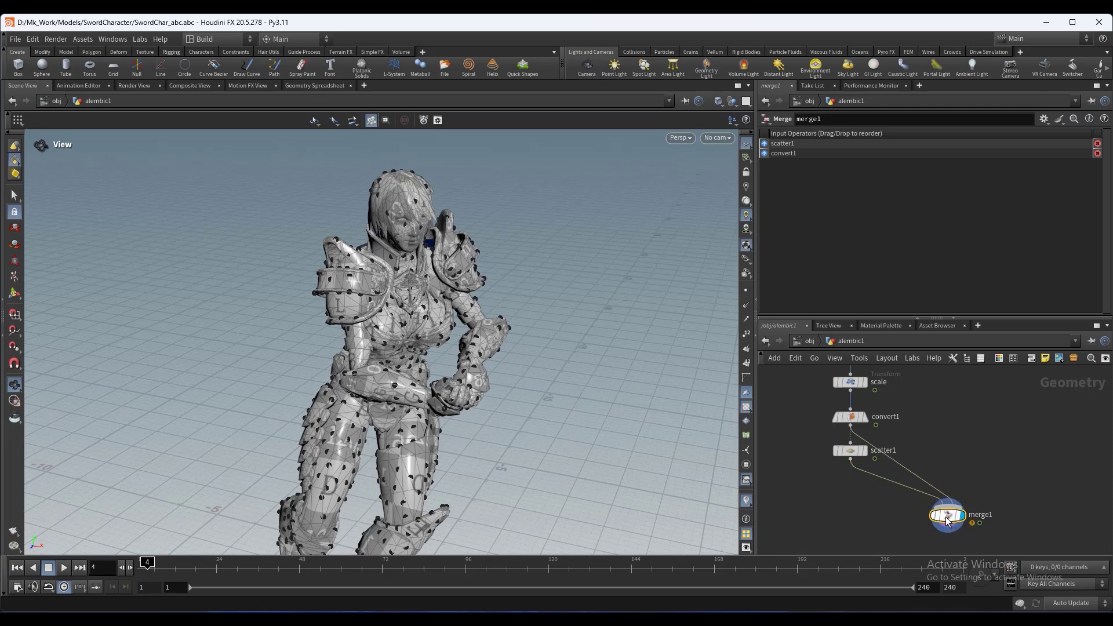
pyautogui.click(850, 451)
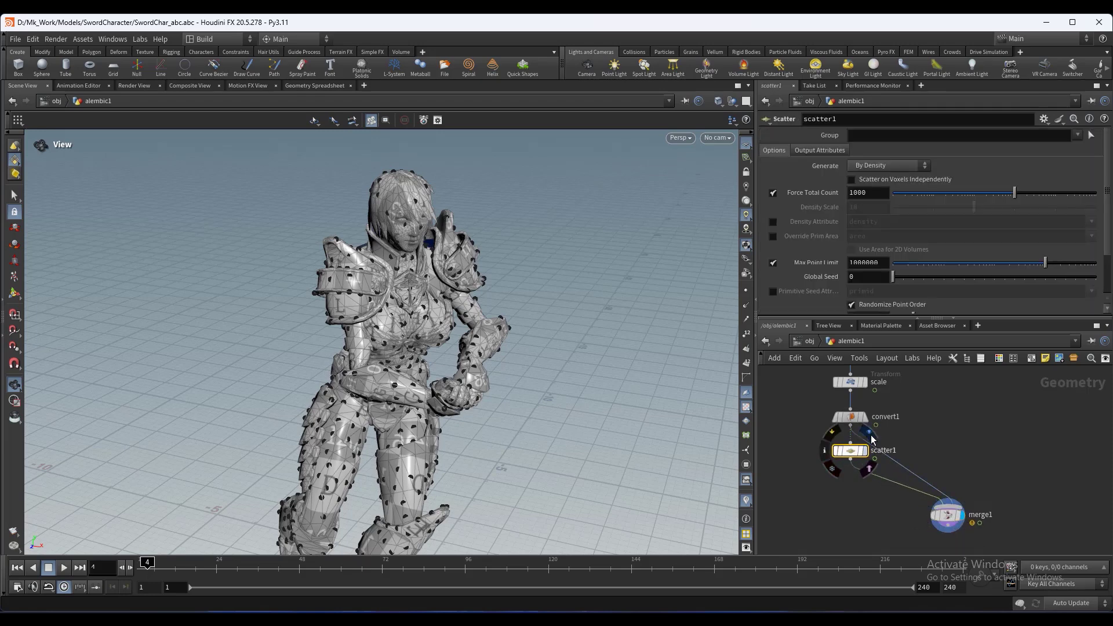
pyautogui.click(817, 153)
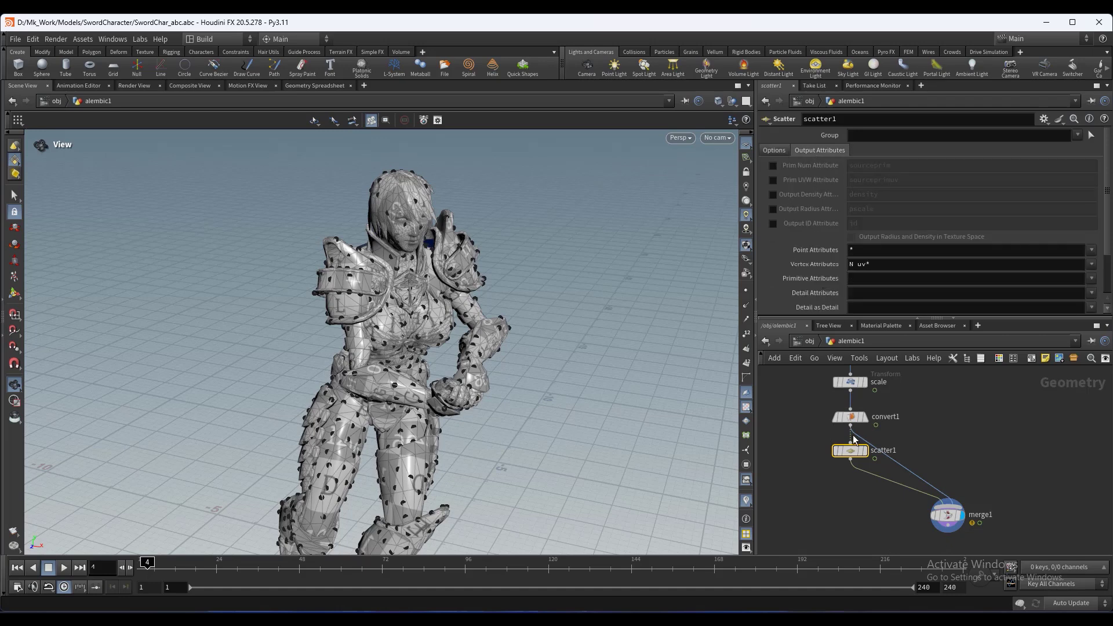
pyautogui.click(773, 165)
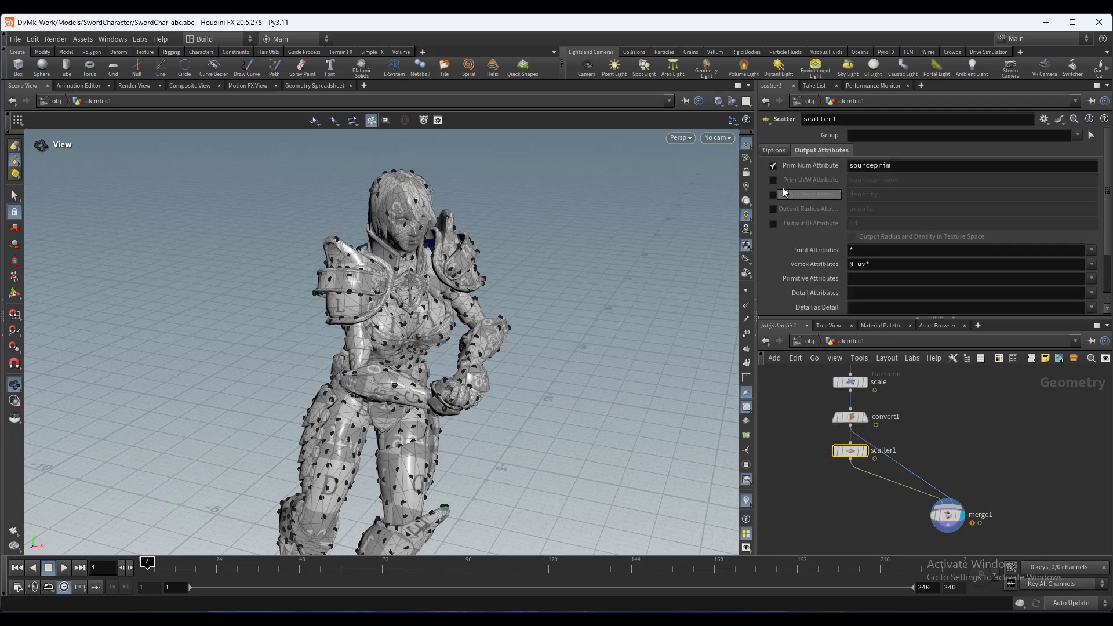
pyautogui.click(773, 180)
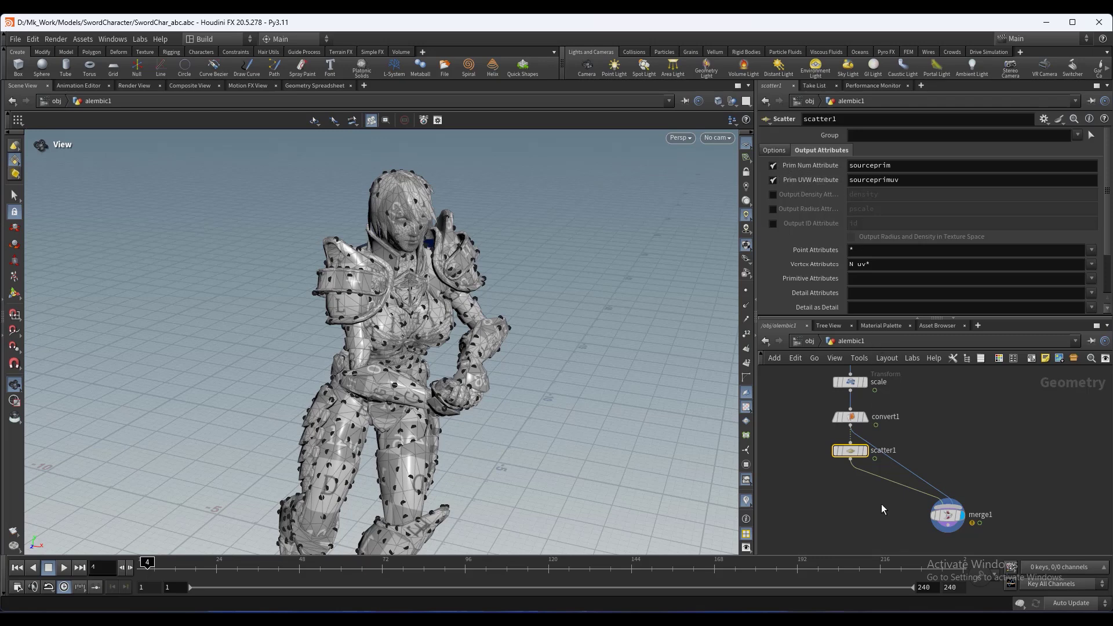
# Add an Attribute Interpolate node wired to scatter1's output and place it below scatter1.
pyautogui.click(851, 459)
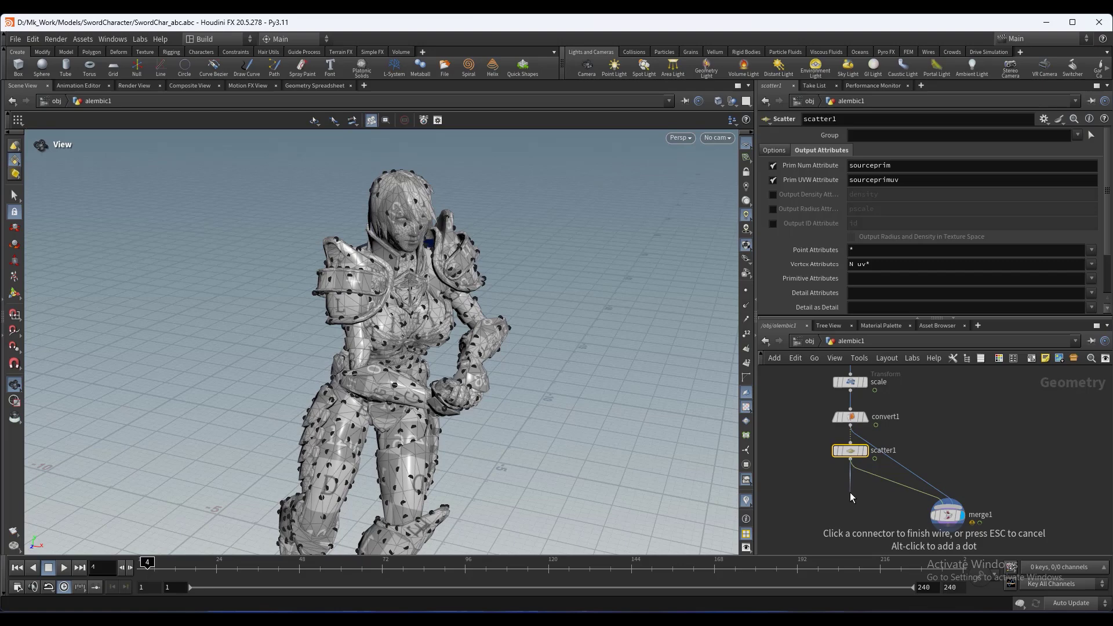
pyautogui.press('Tab')
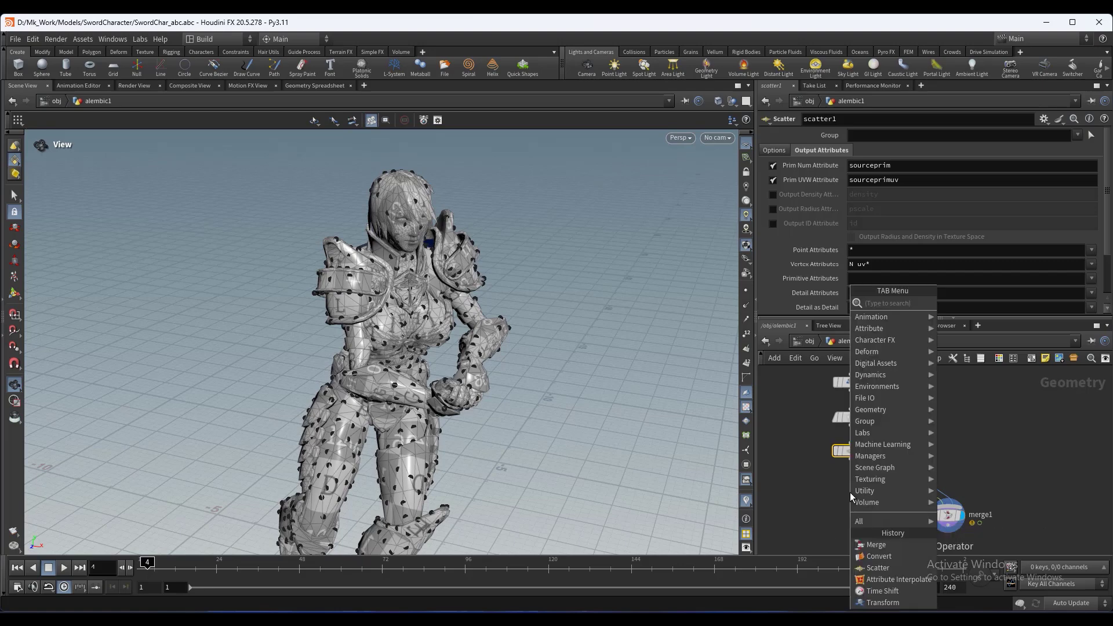
pyautogui.write('attin')
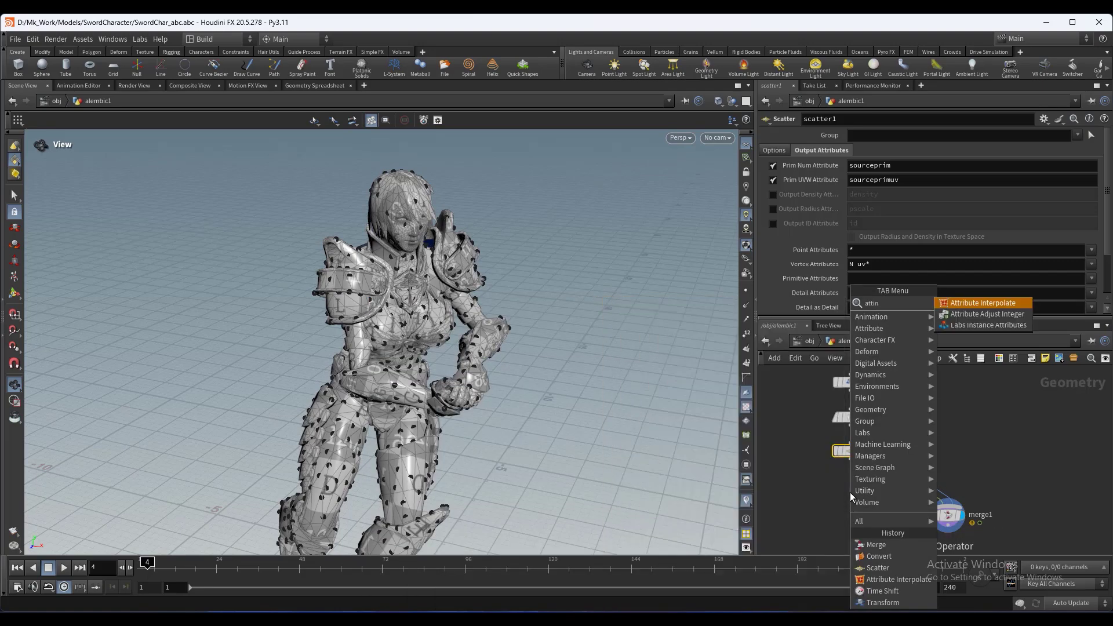
pyautogui.press('Return')
pyautogui.moveTo(851, 497); pyautogui.dragTo(861, 502)
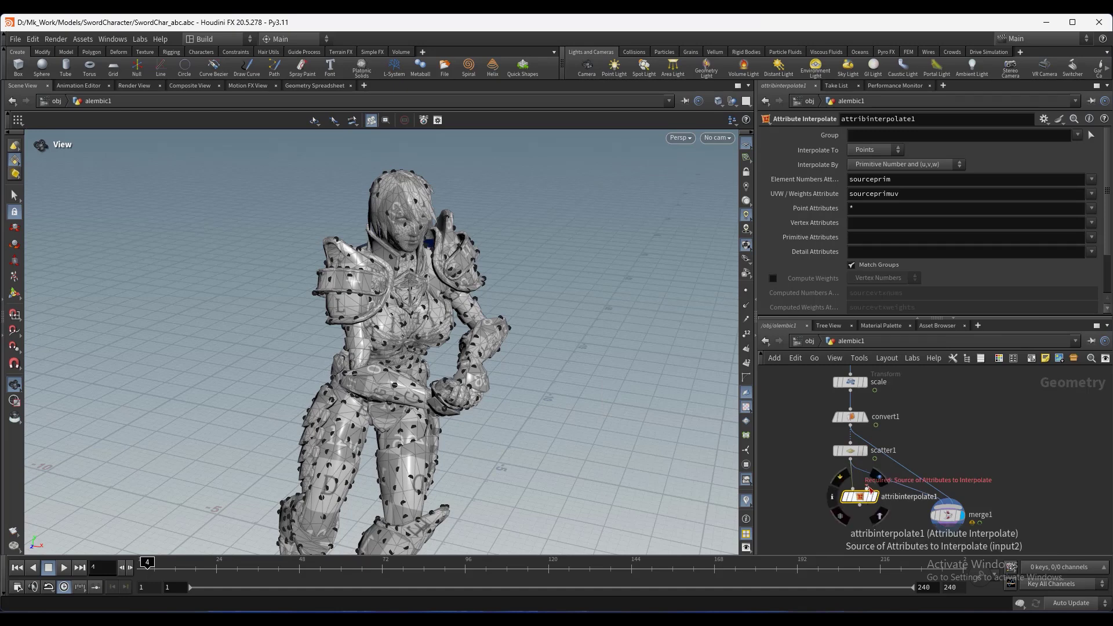
pyautogui.click(869, 489)
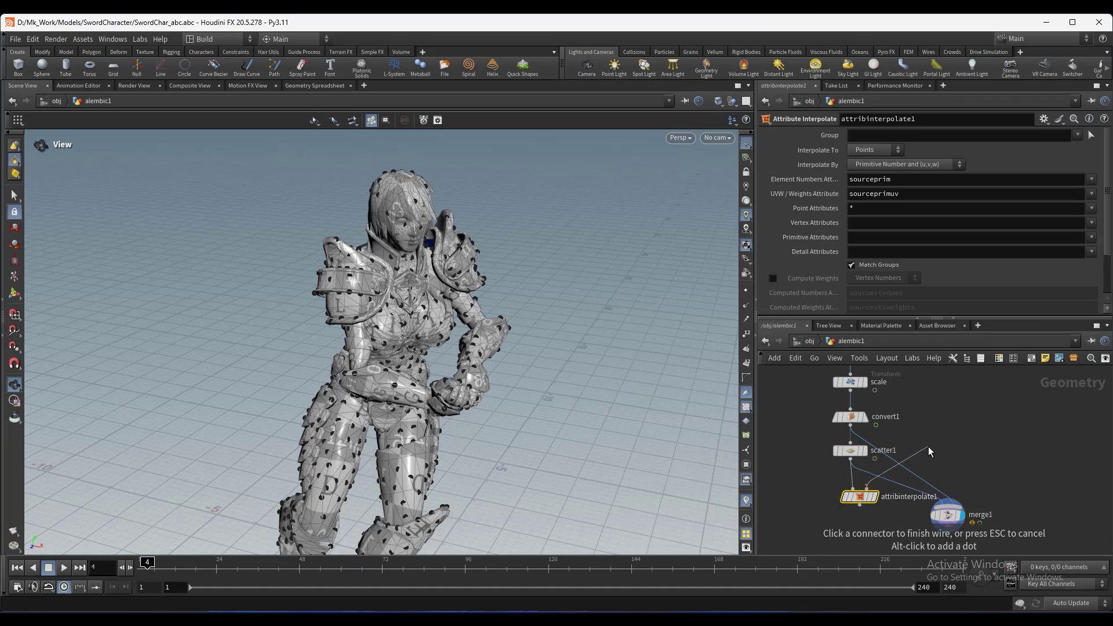
pyautogui.moveTo(929, 451); pyautogui.dragTo(923, 462, button='middle')
pyautogui.press('Escape')
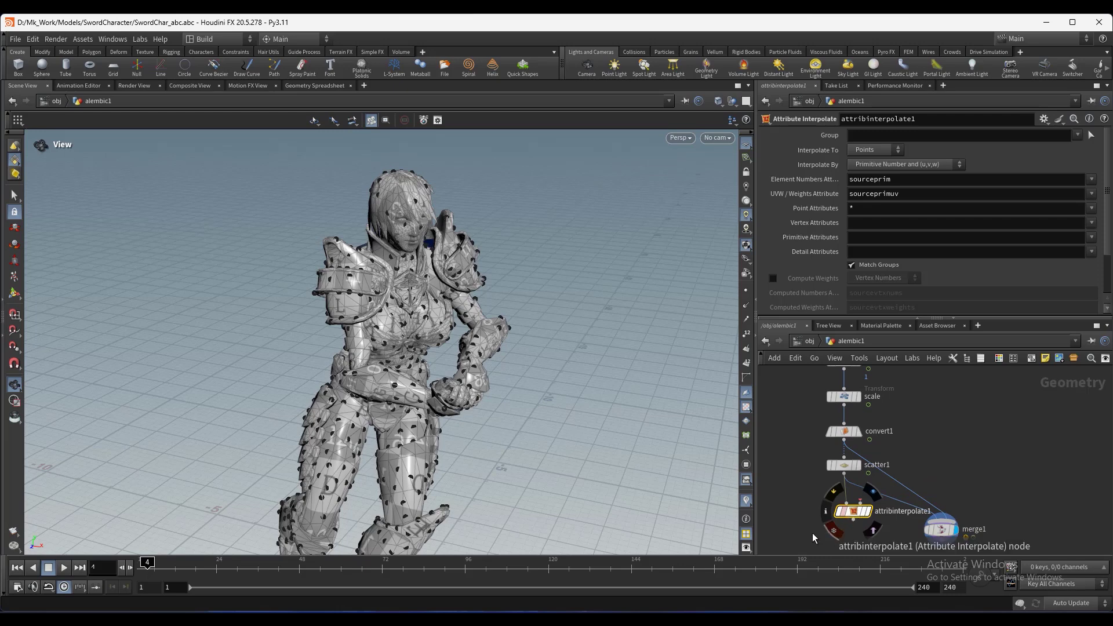
# Space out attribinterpolate1 and scatter1, and insert a Time Shift node between convert1 and scatter1.
pyautogui.moveTo(856, 525); pyautogui.dragTo(865, 474, button='middle')
pyautogui.moveTo(863, 463); pyautogui.dragTo(863, 493)
pyautogui.moveTo(856, 414); pyautogui.dragTo(856, 441)
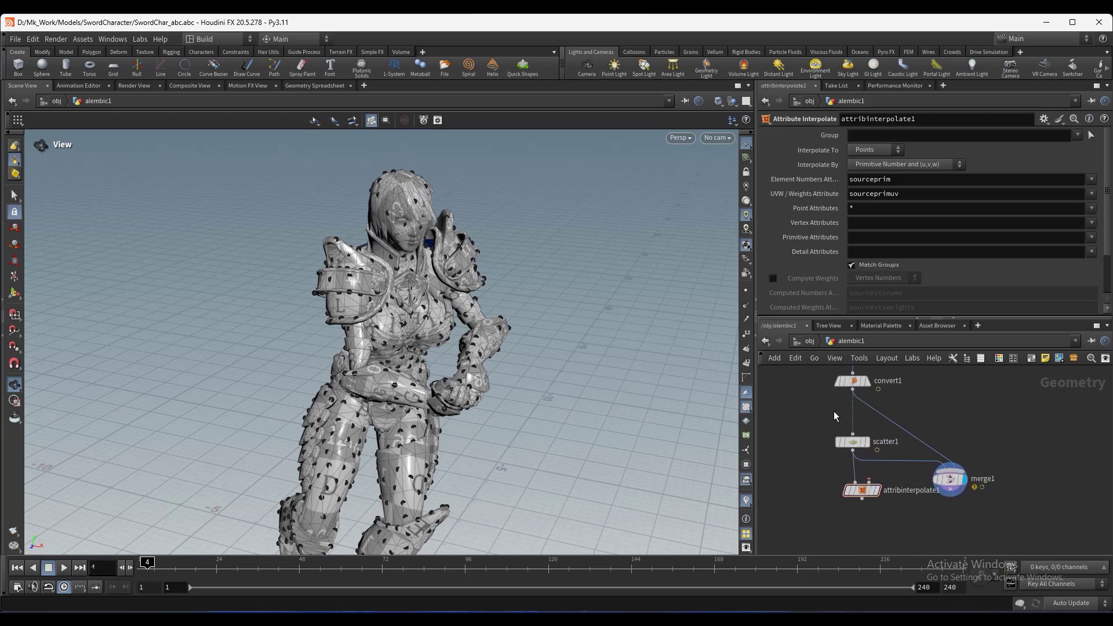
pyautogui.press('Tab')
pyautogui.press('Escape')
pyautogui.press('Tab')
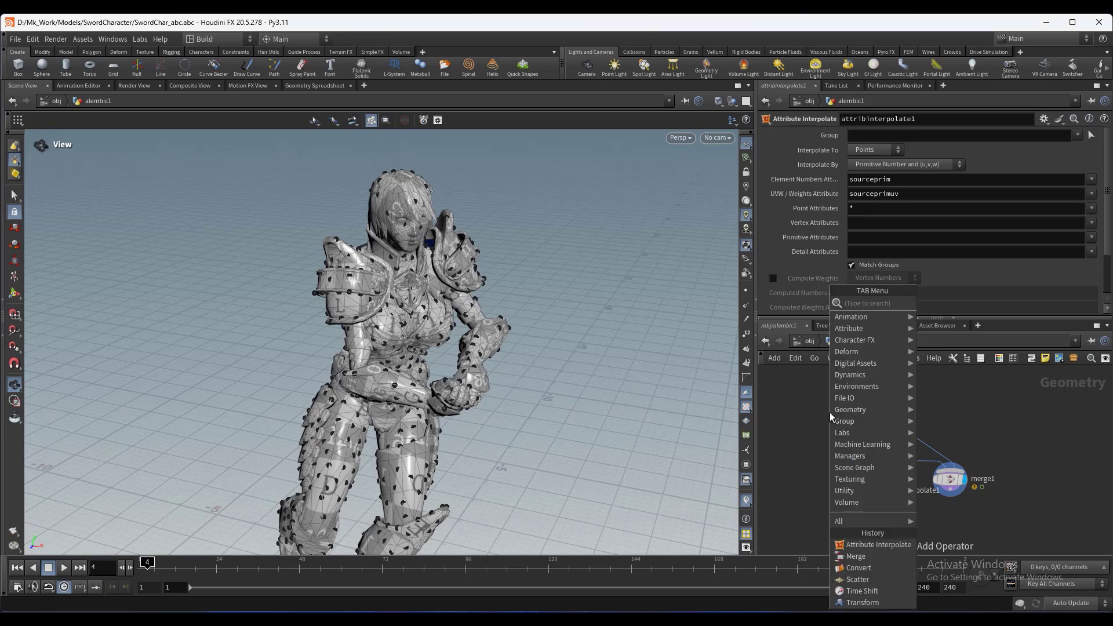
pyautogui.write('tim')
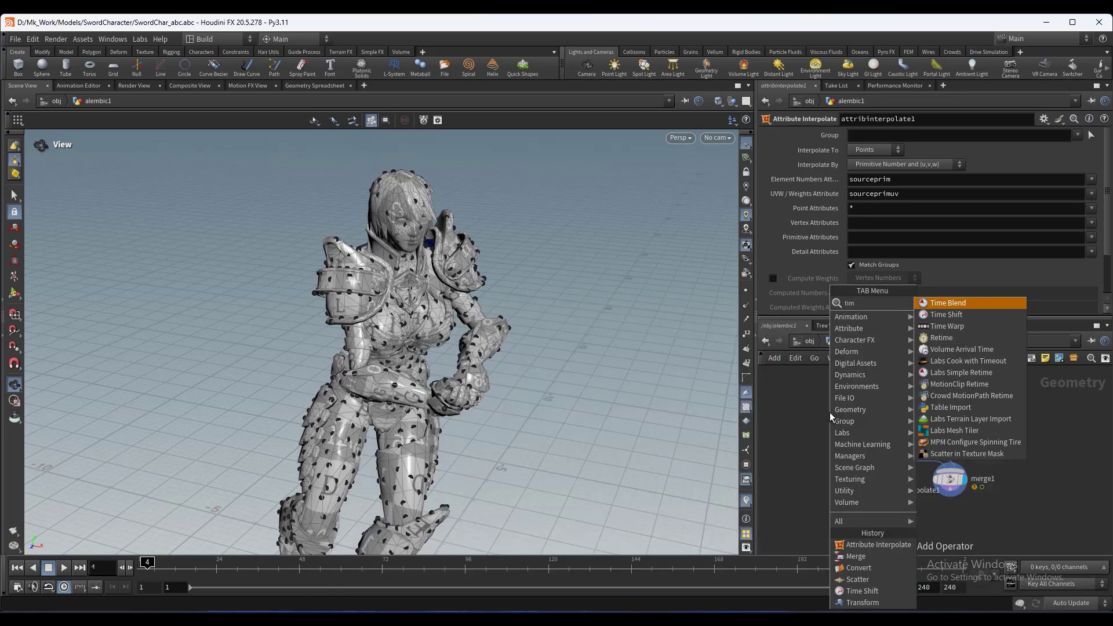
pyautogui.press('Down')
pyautogui.press('Return')
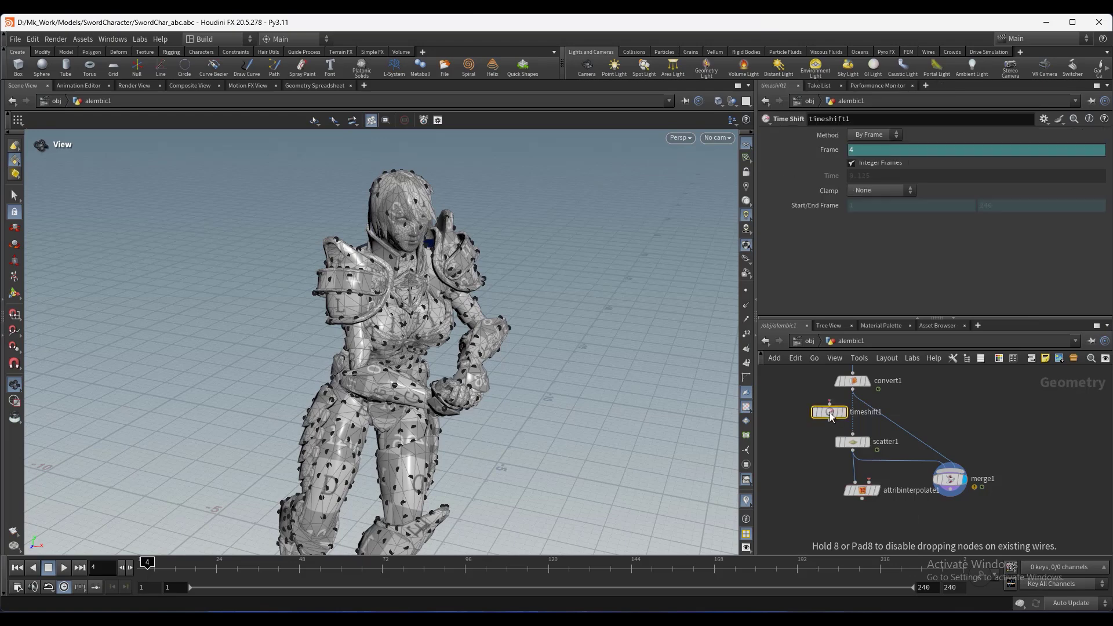
pyautogui.click(854, 420)
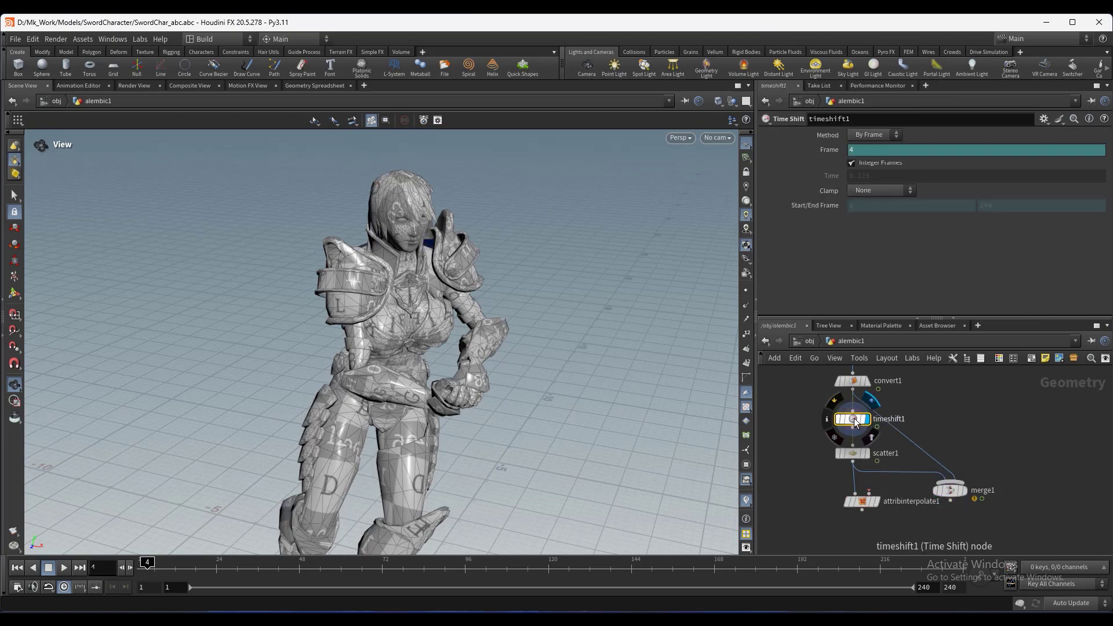
# Set timeshift1's Frame parameter to 1.
pyautogui.click(868, 150)
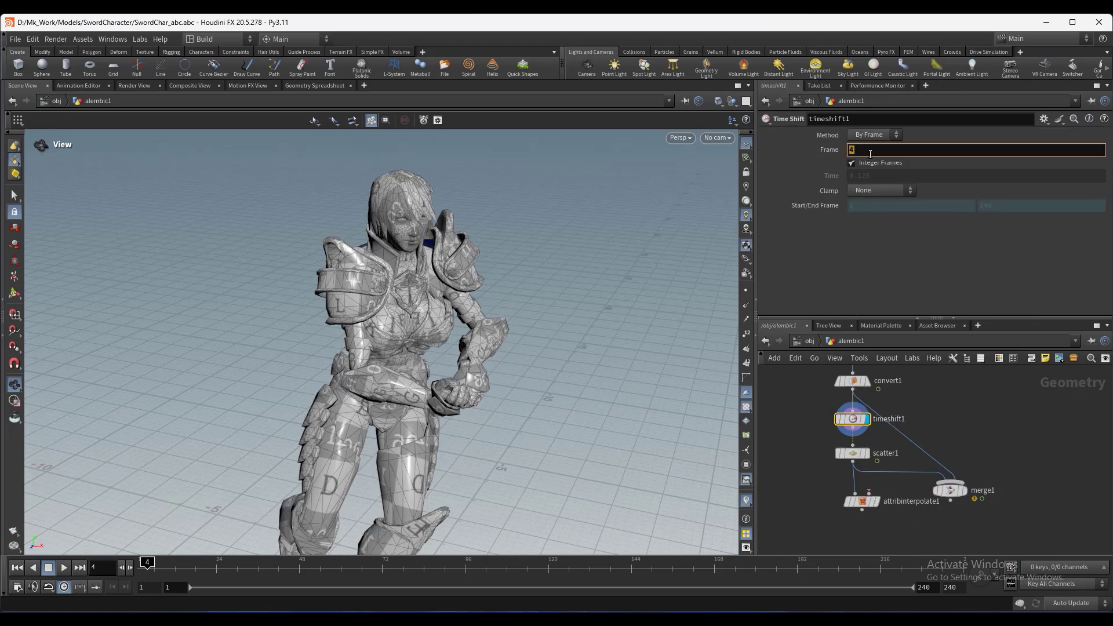
pyautogui.write('1')
pyautogui.press('Return')
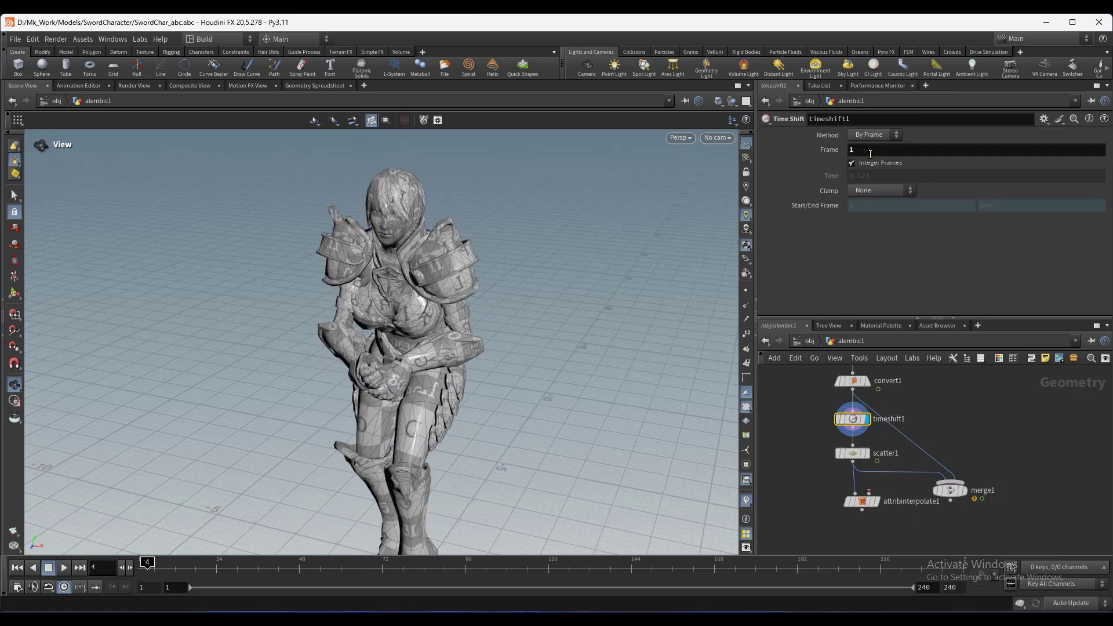
# Display scatter1, merge1 and timeshift1 in turn while scrubbing the timeline to examine the effect of the time shift.
pyautogui.click(866, 453)
pyautogui.click(853, 454)
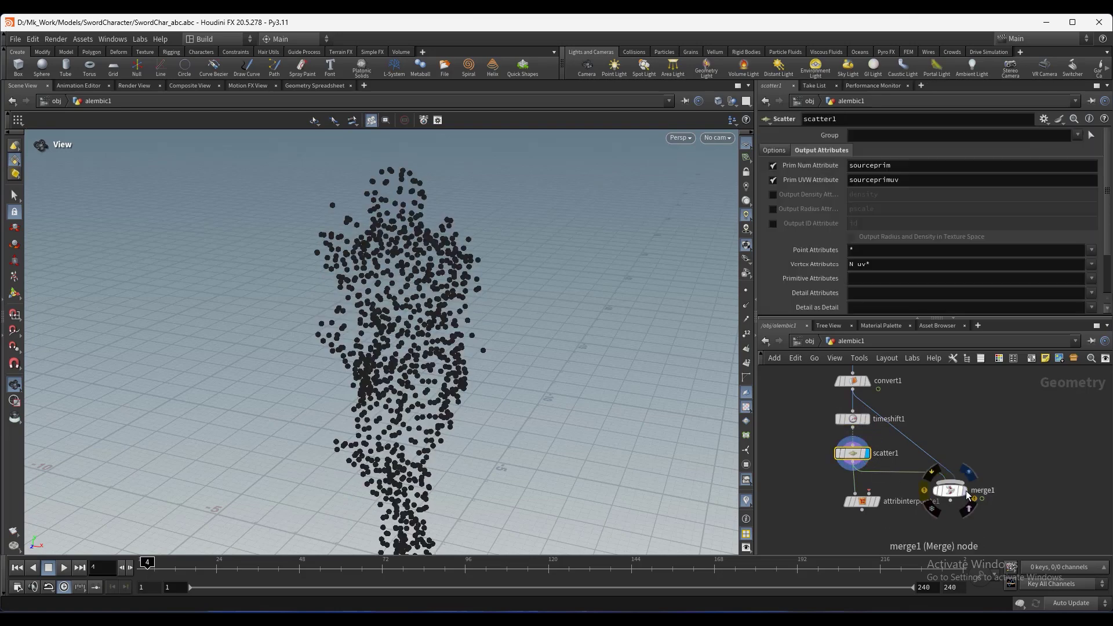
pyautogui.click(962, 491)
pyautogui.click(950, 491)
pyautogui.moveTo(170, 568); pyautogui.dragTo(138, 568)
pyautogui.click(866, 419)
pyautogui.click(852, 418)
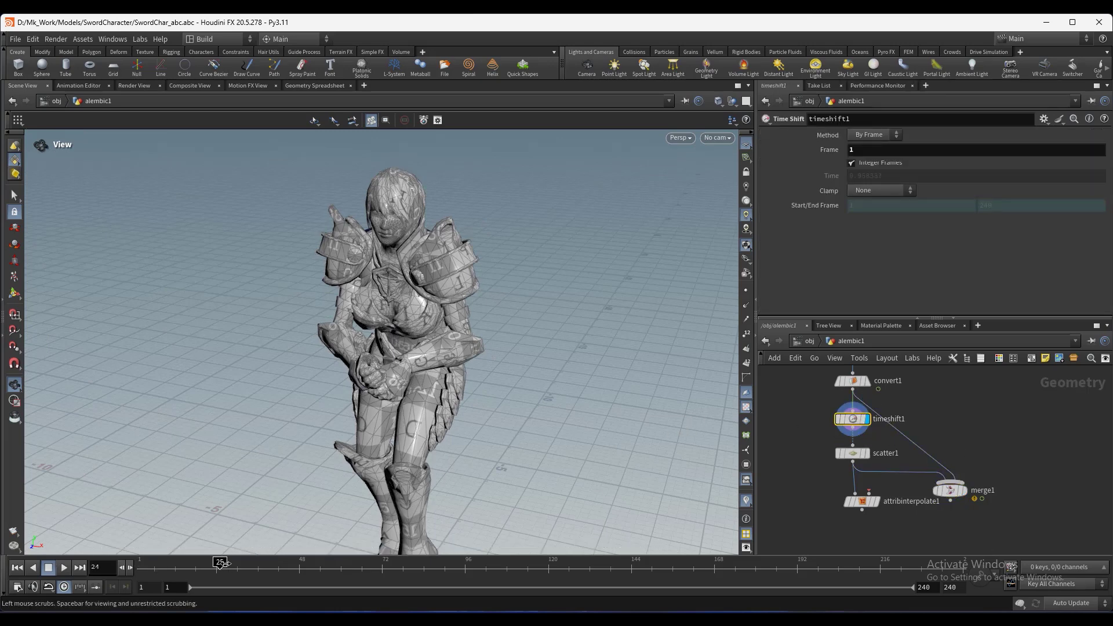
pyautogui.click(871, 435)
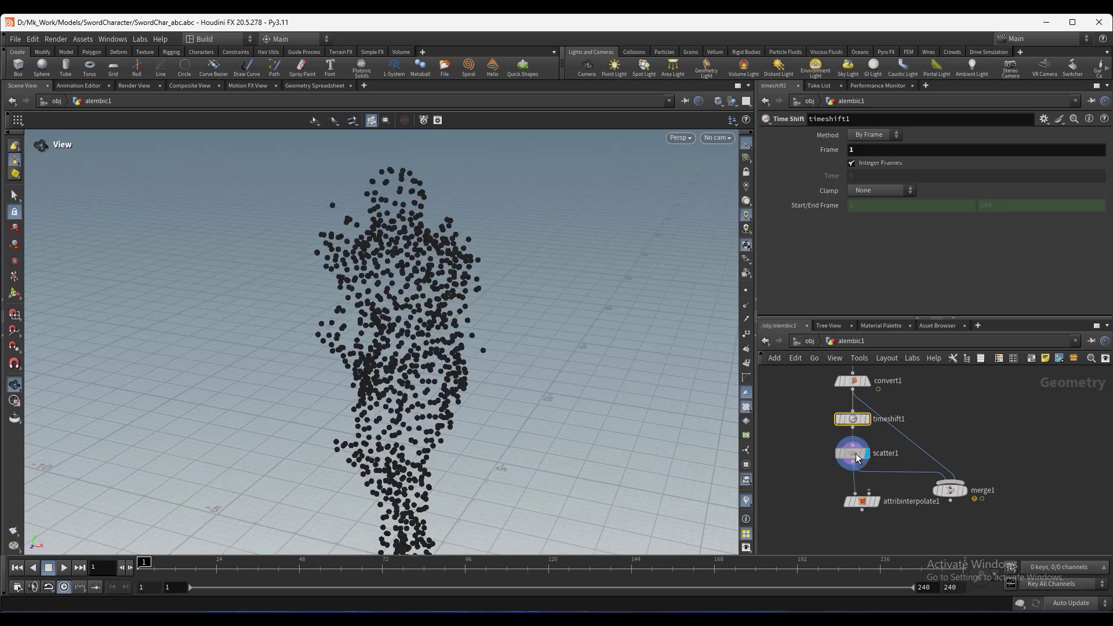
pyautogui.click(858, 458)
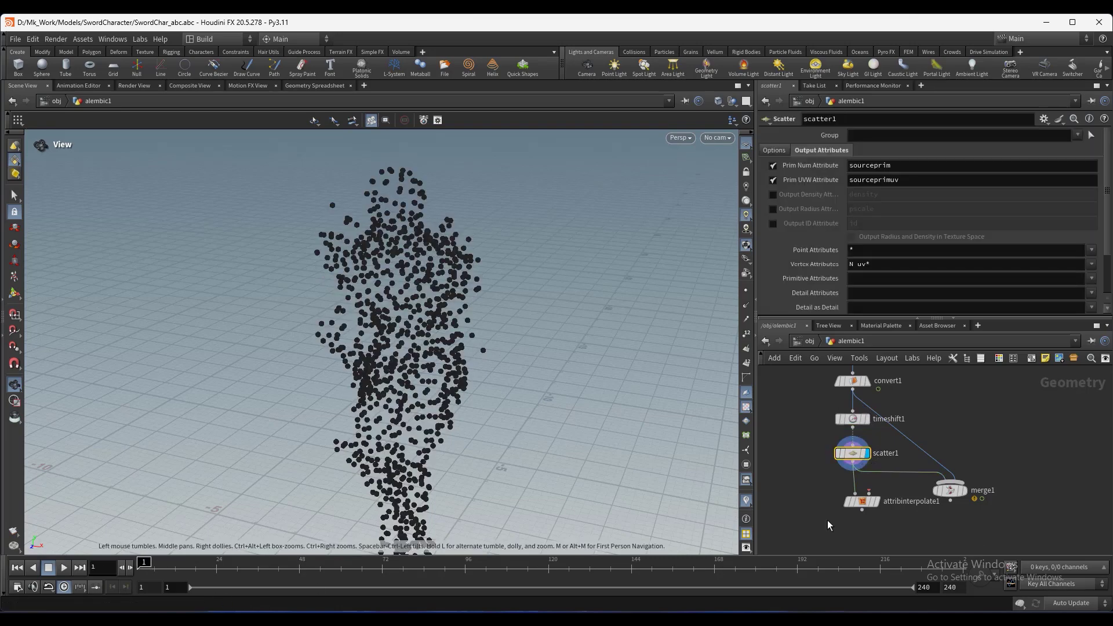
# Move merge1 aside and wire convert1's output into attribinterpolate1's second input.
pyautogui.moveTo(951, 492); pyautogui.dragTo(985, 511)
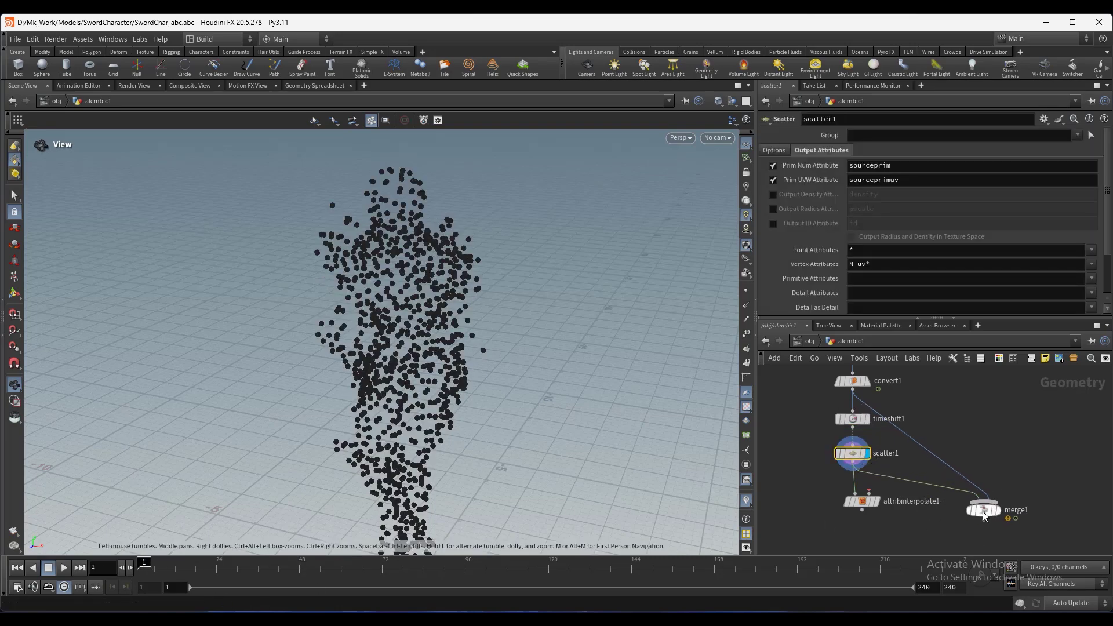
pyautogui.click(868, 492)
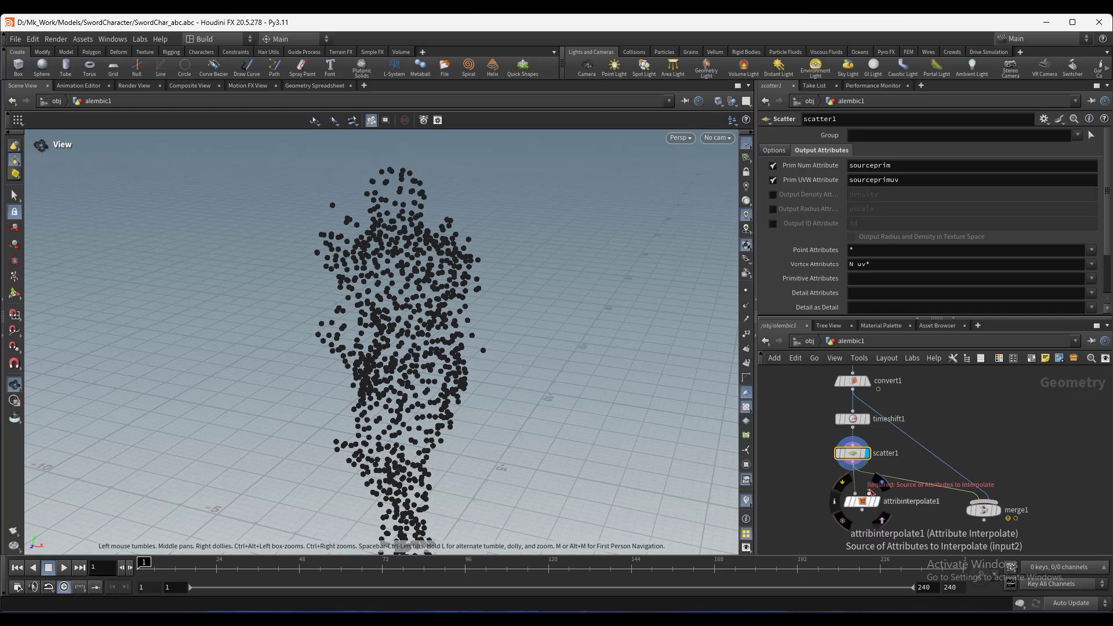
pyautogui.click(867, 398)
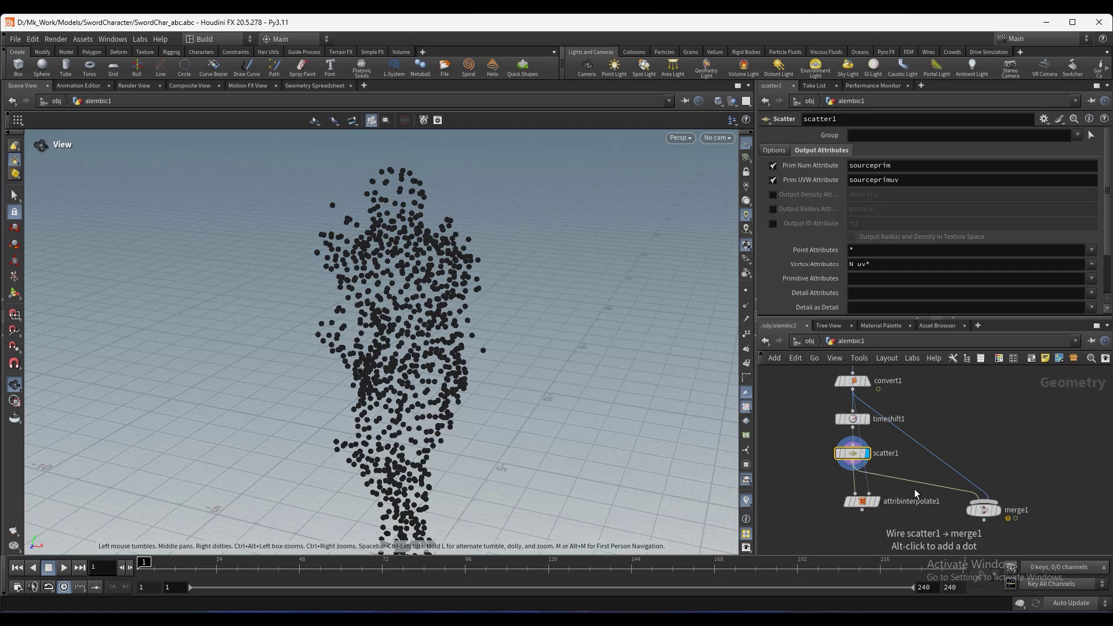
# Wire attribinterpolate1 into merge1 in place of scatter1 and display the merged result.
pyautogui.click(875, 502)
pyautogui.click(864, 506)
pyautogui.moveTo(888, 510); pyautogui.dragTo(1013, 517)
pyautogui.click(995, 510)
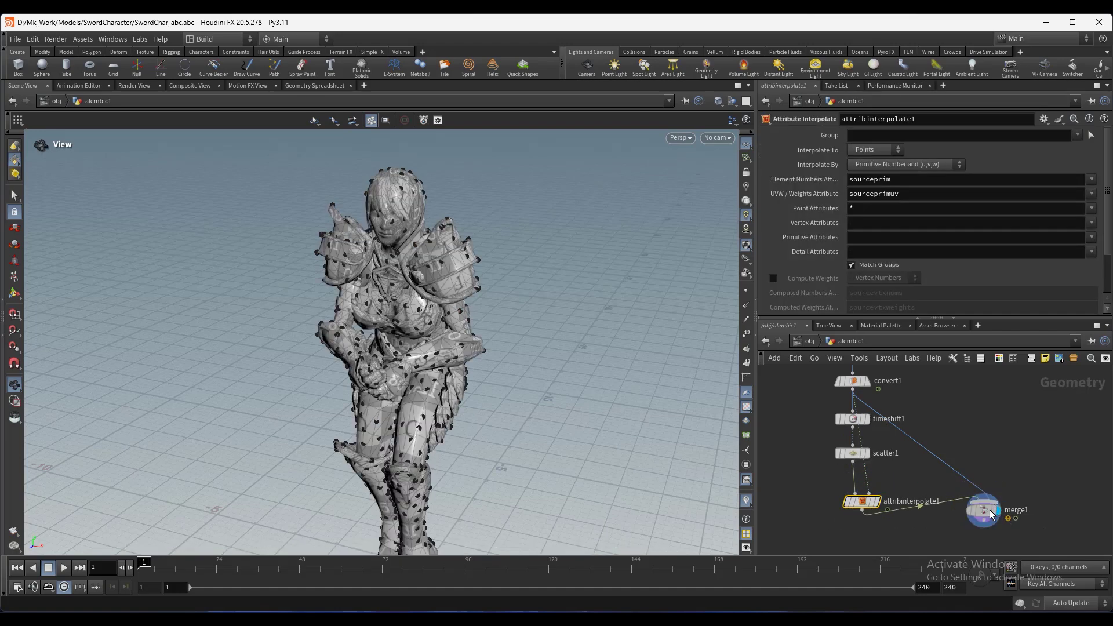
pyautogui.click(983, 510)
# Step through the early animation frames and examine from several sides whether the points follow the moving character.
pyautogui.moveTo(321, 272); pyautogui.dragTo(416, 271)
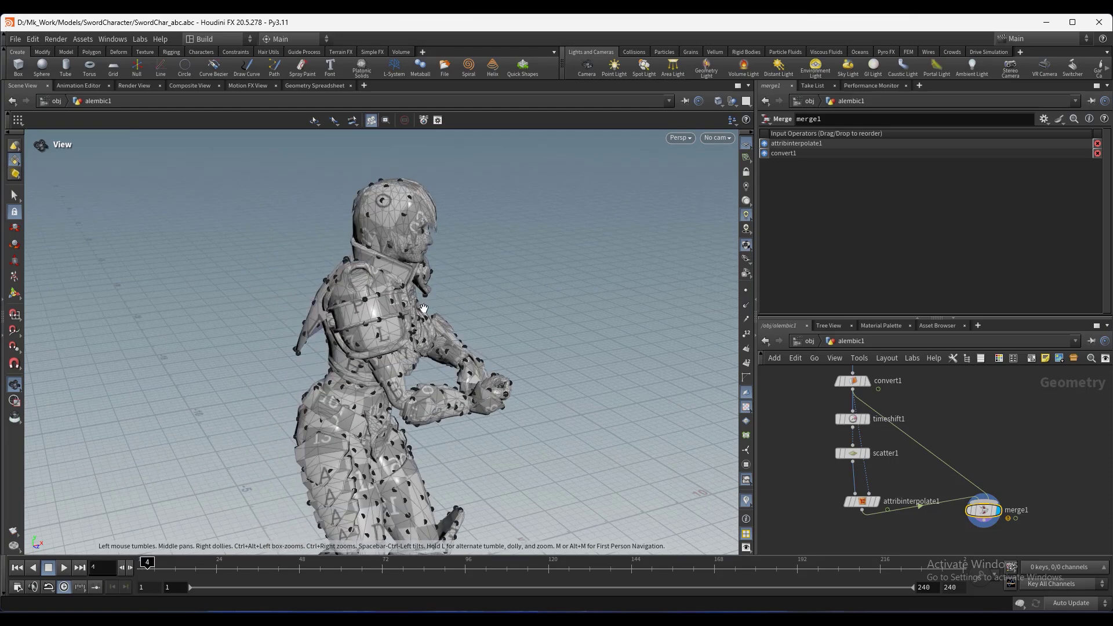
pyautogui.moveTo(375, 275); pyautogui.dragTo(449, 277)
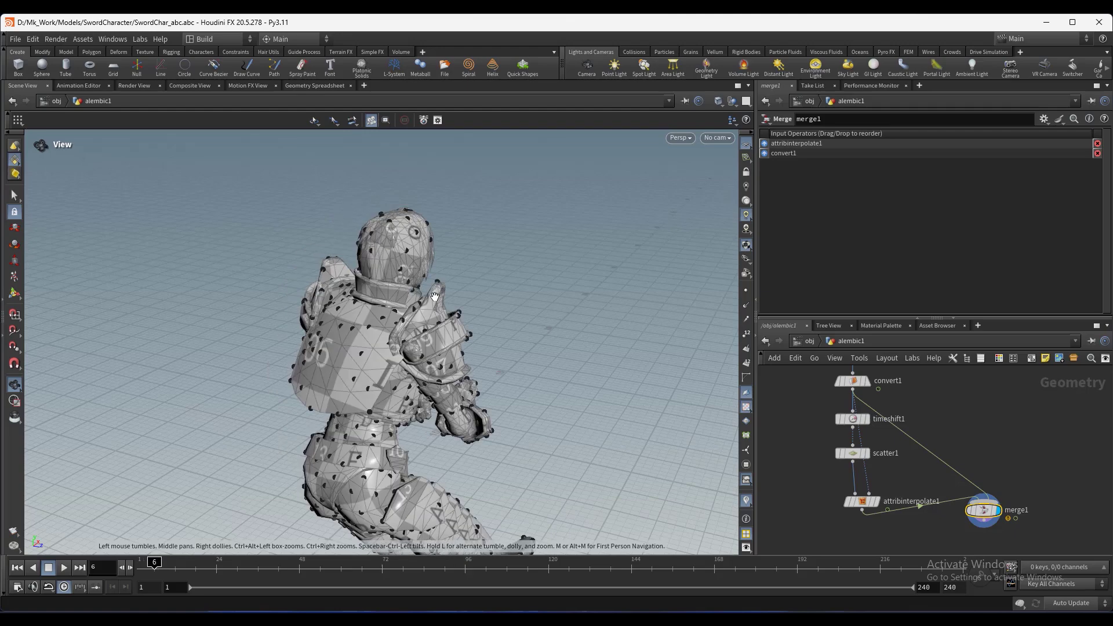
pyautogui.moveTo(442, 293)
pyautogui.mouseDown()
pyautogui.moveTo(485, 318)
pyautogui.moveTo(436, 292)
pyautogui.mouseUp()
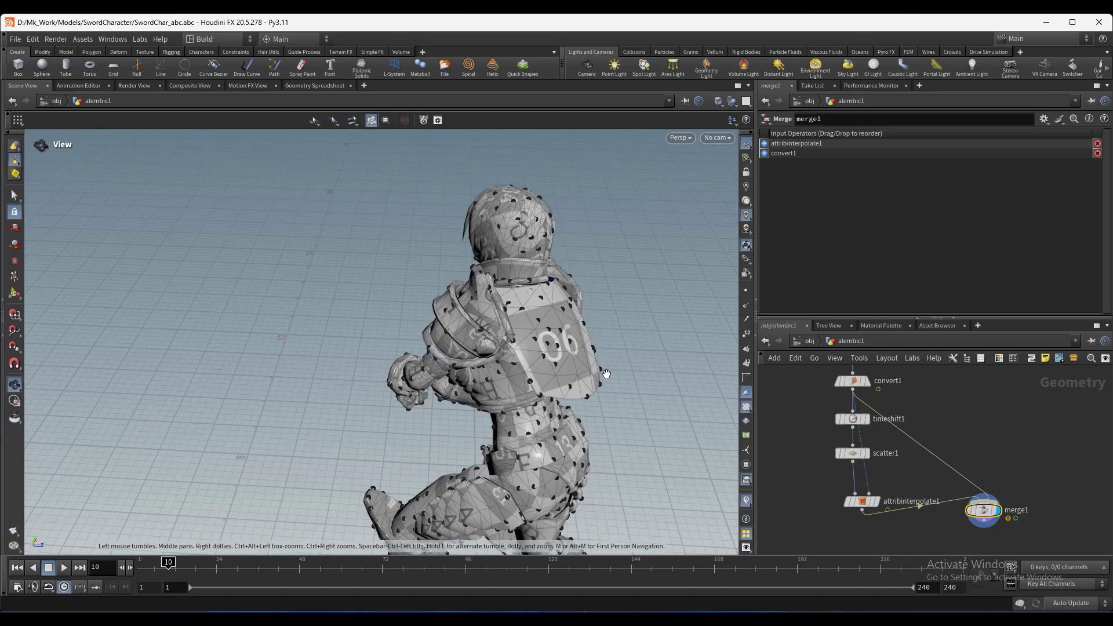
pyautogui.press('Left')
pyautogui.press('Left')
pyautogui.press('Left')
pyautogui.moveTo(501, 378); pyautogui.dragTo(480, 387)
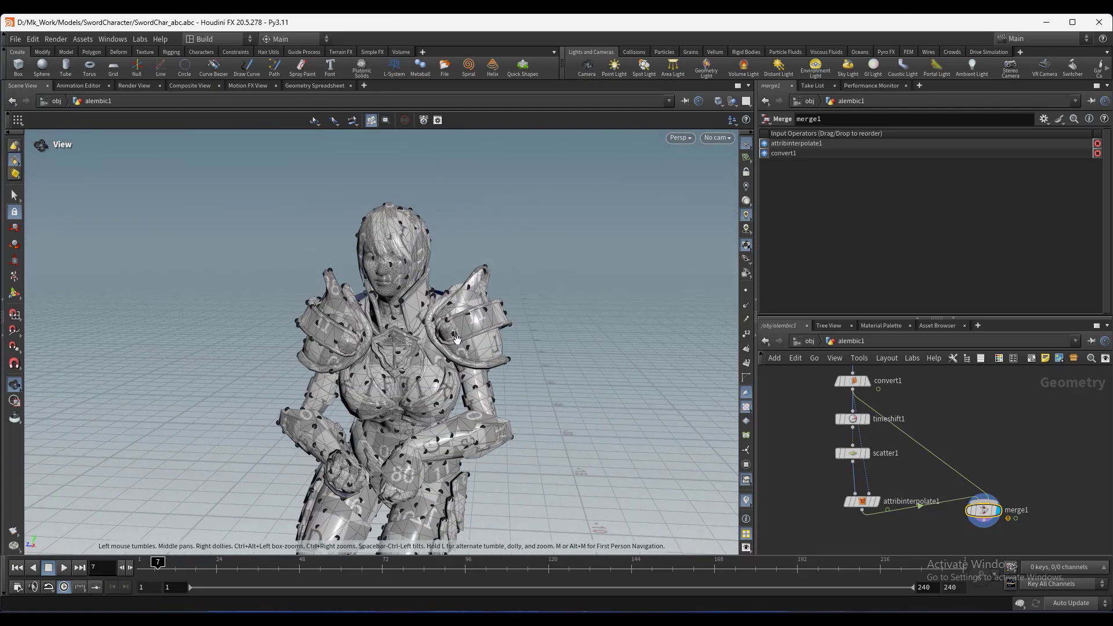
pyautogui.press('Left')
pyautogui.press('Left')
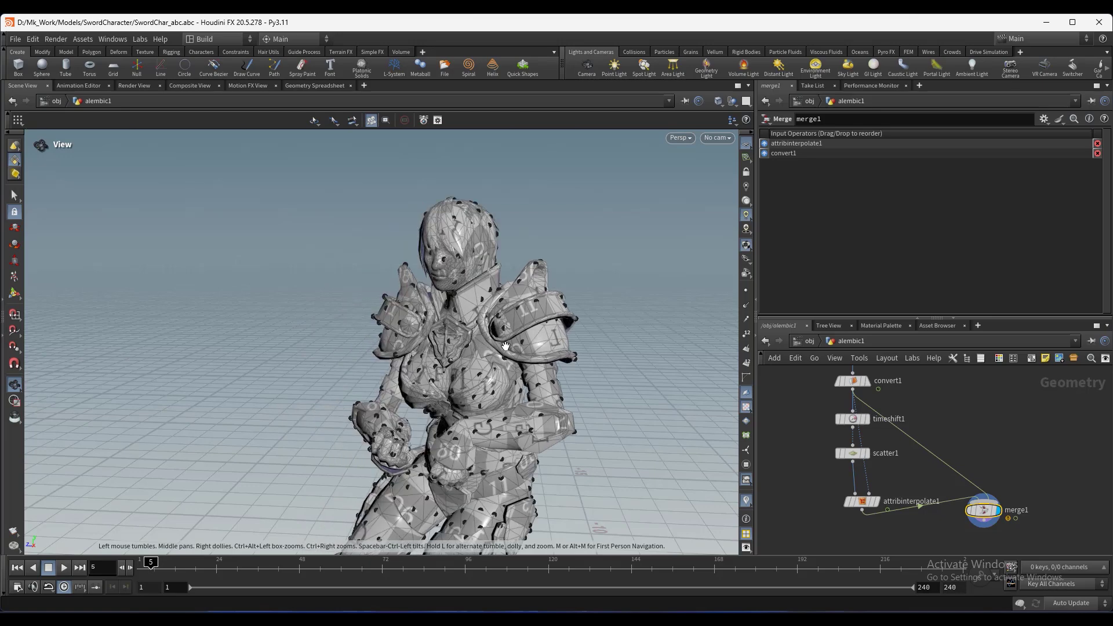
pyautogui.press('Left')
pyautogui.moveTo(526, 323); pyautogui.dragTo(591, 325)
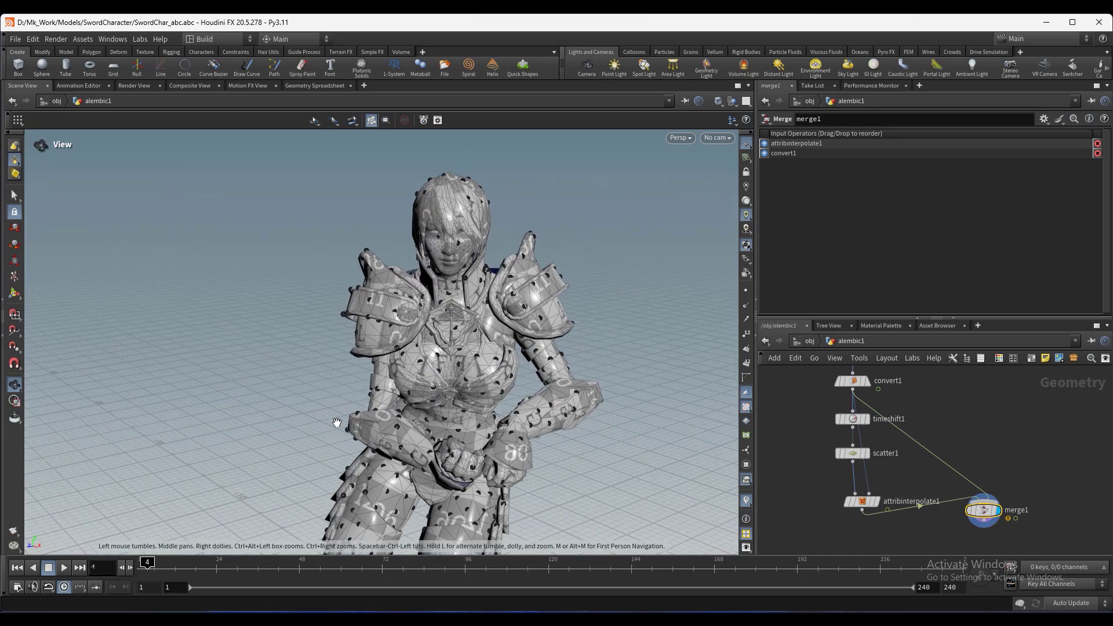
pyautogui.scroll(-2, 872, 496)
pyautogui.scroll(2, 883, 505)
pyautogui.scroll(-2, 893, 518)
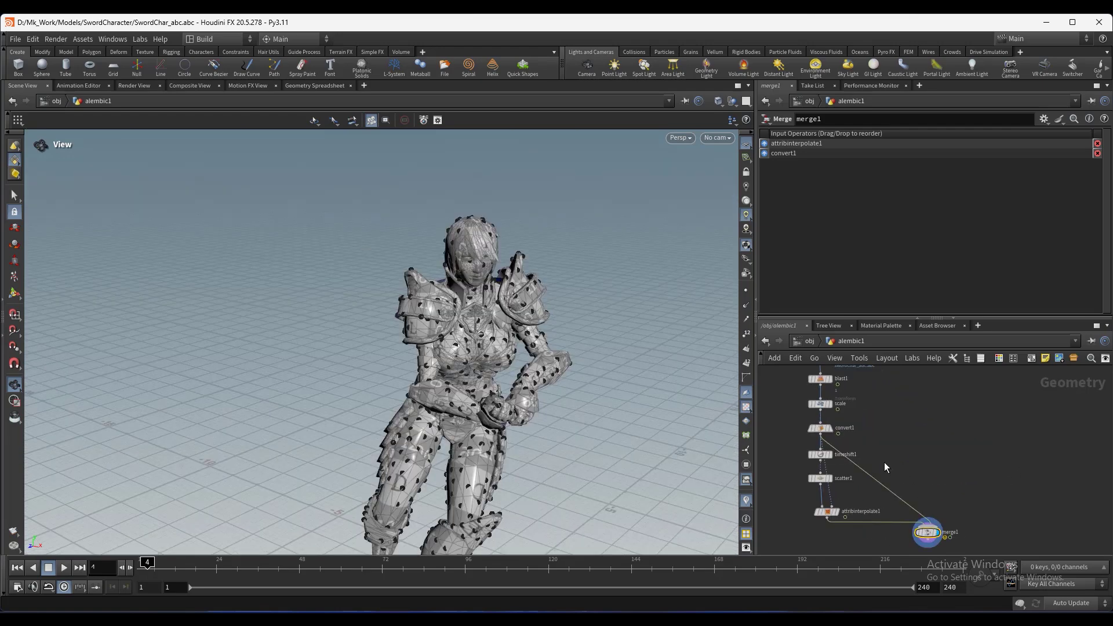
# Move attribinterpolate1 away from scatter1 toward merge1 to free space in the network.
pyautogui.moveTo(885, 462); pyautogui.dragTo(880, 469, button='middle')
pyautogui.moveTo(826, 500)
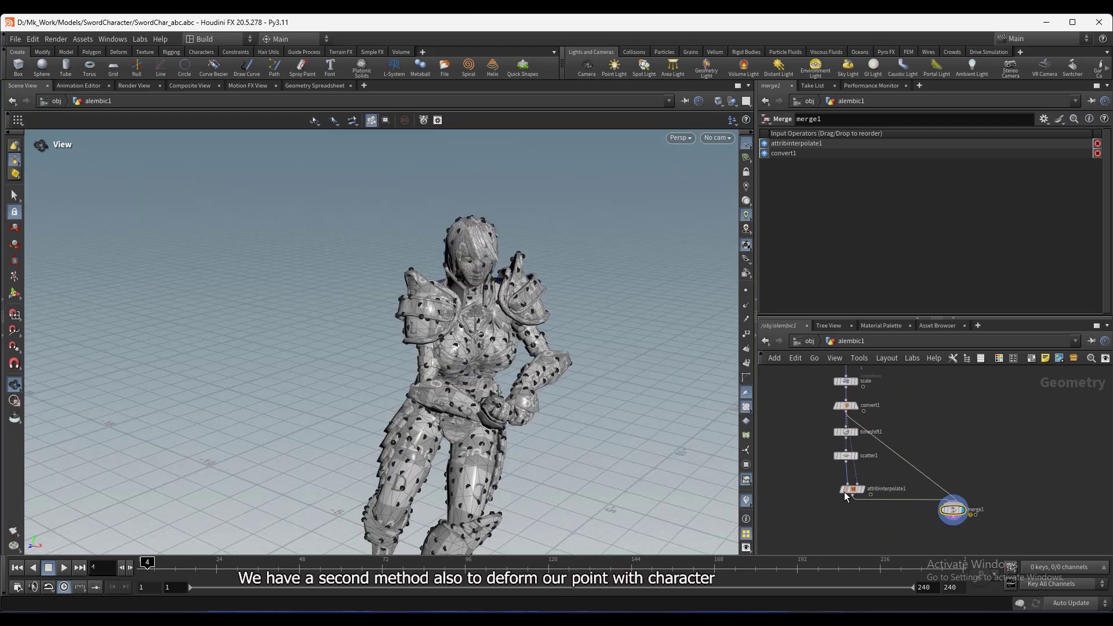
pyautogui.moveTo(855, 496); pyautogui.dragTo(885, 495)
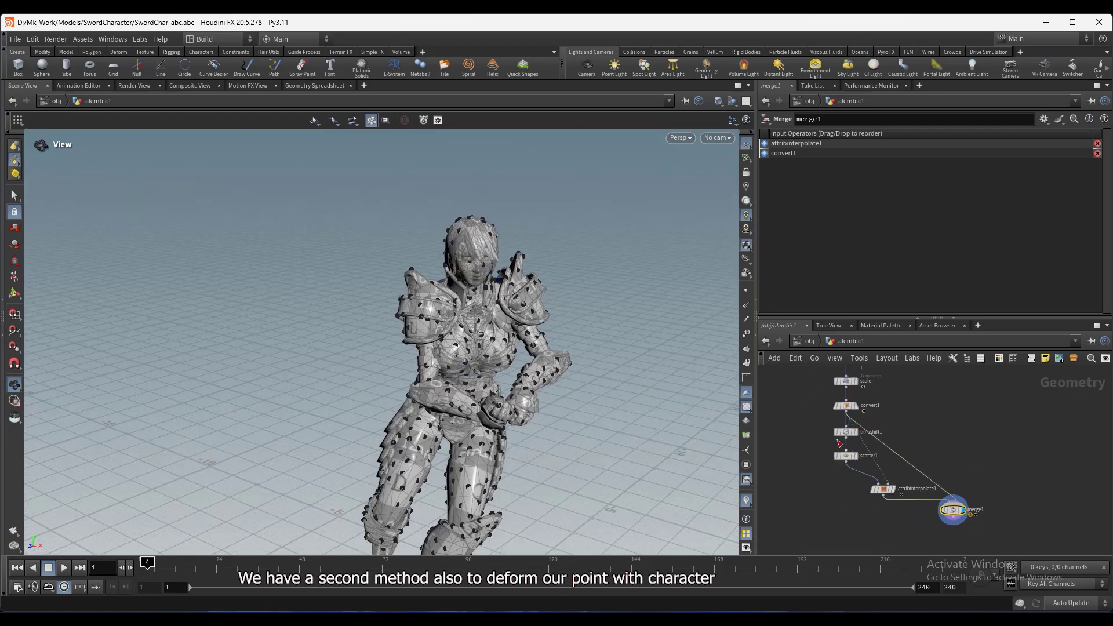
pyautogui.moveTo(876, 490); pyautogui.dragTo(887, 493)
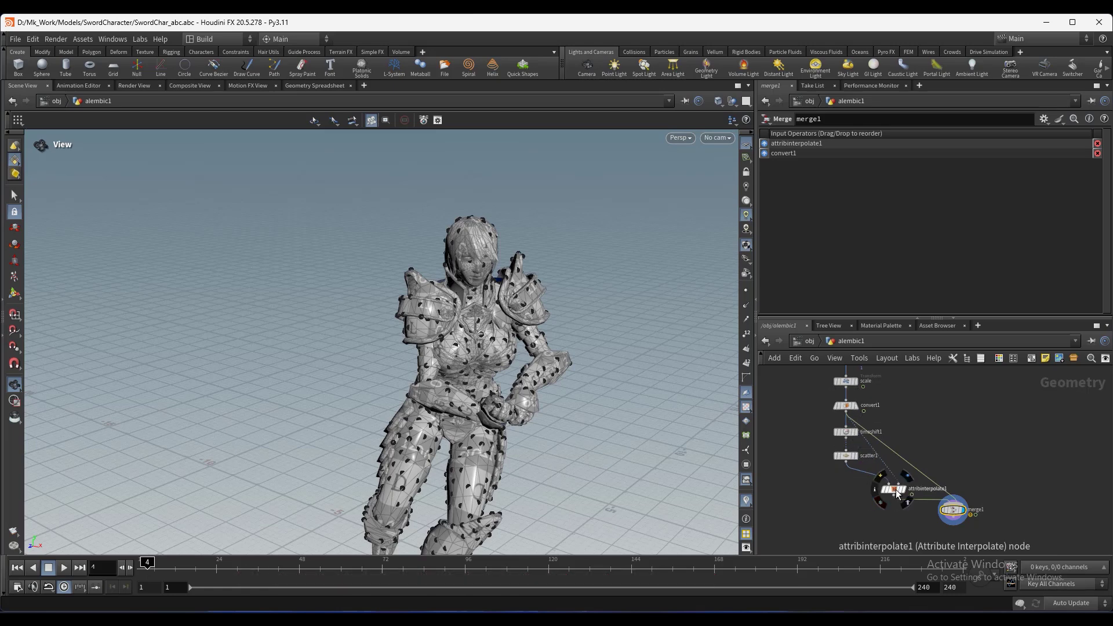
# Add a second Scatter node branching from timeshift1's output, place it beside scatter1 and display it.
pyautogui.click(844, 455)
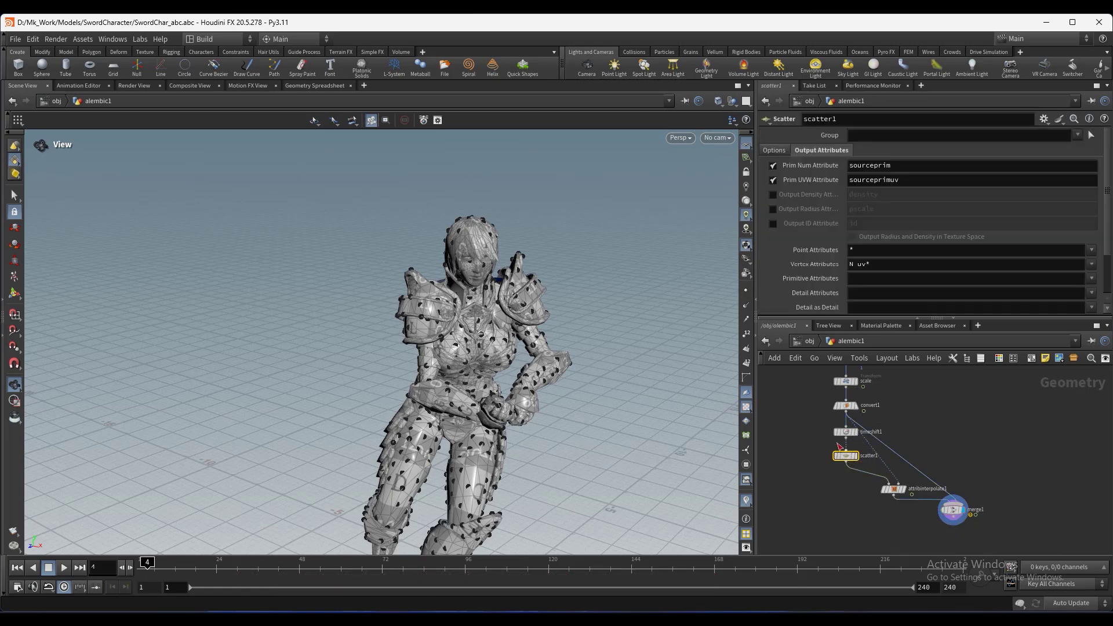
pyautogui.click(844, 446)
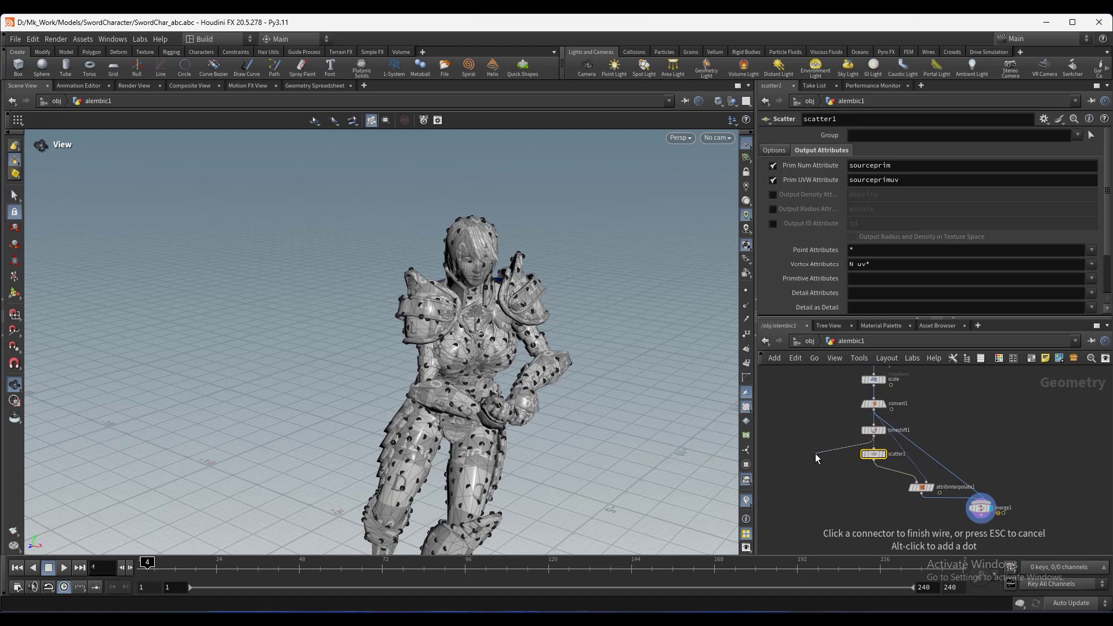
pyautogui.press('Tab')
pyautogui.write('scatt')
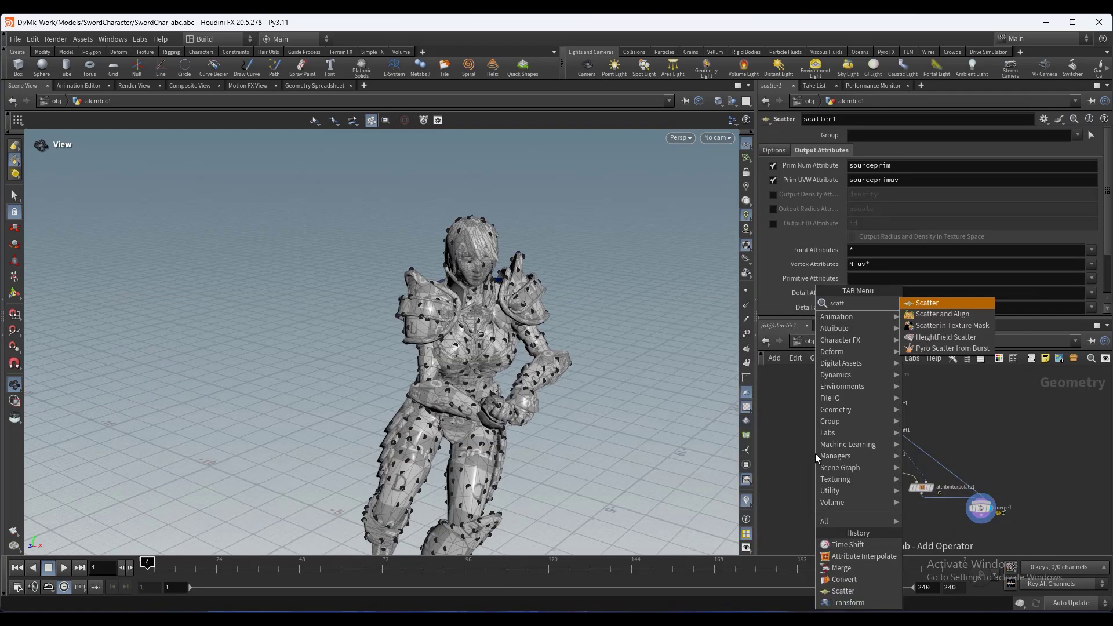
pyautogui.press('Return')
pyautogui.click(815, 454)
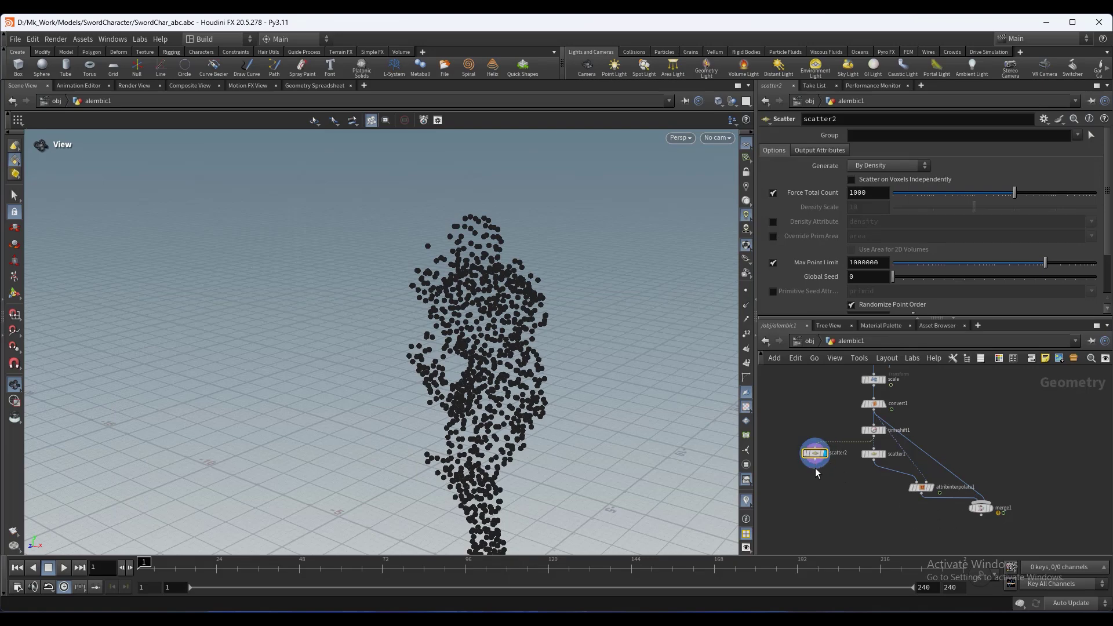
# Add a Point Deform node directly below scatter2, with scatter2's output feeding its first input.
pyautogui.click(816, 464)
pyautogui.press('Tab')
pyautogui.write('po')
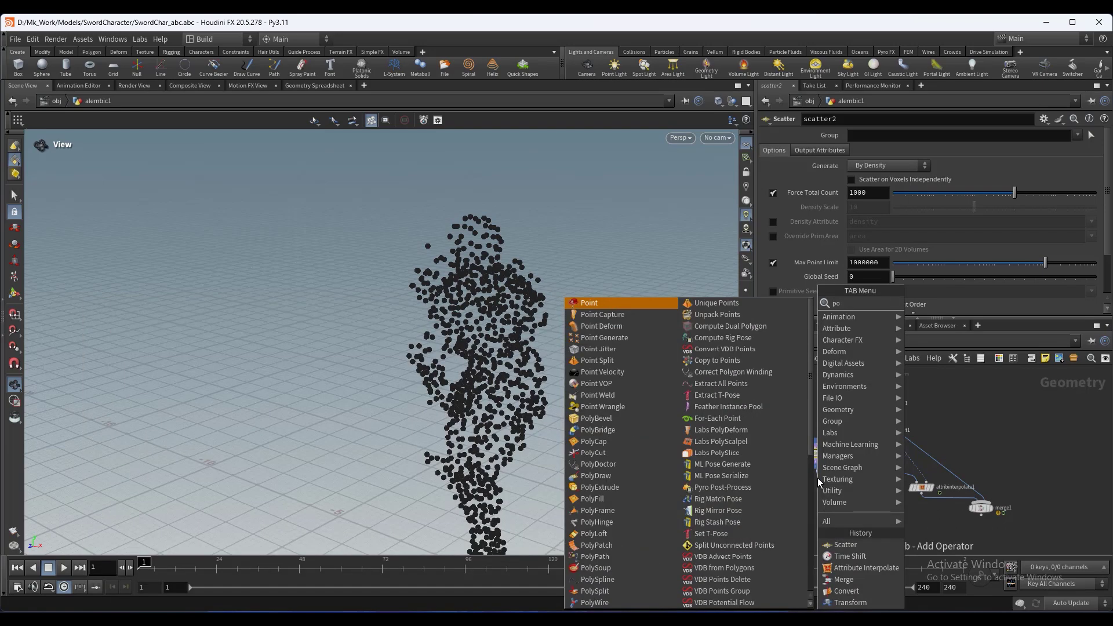
pyautogui.write('de')
pyautogui.press('Return')
pyautogui.click(818, 478)
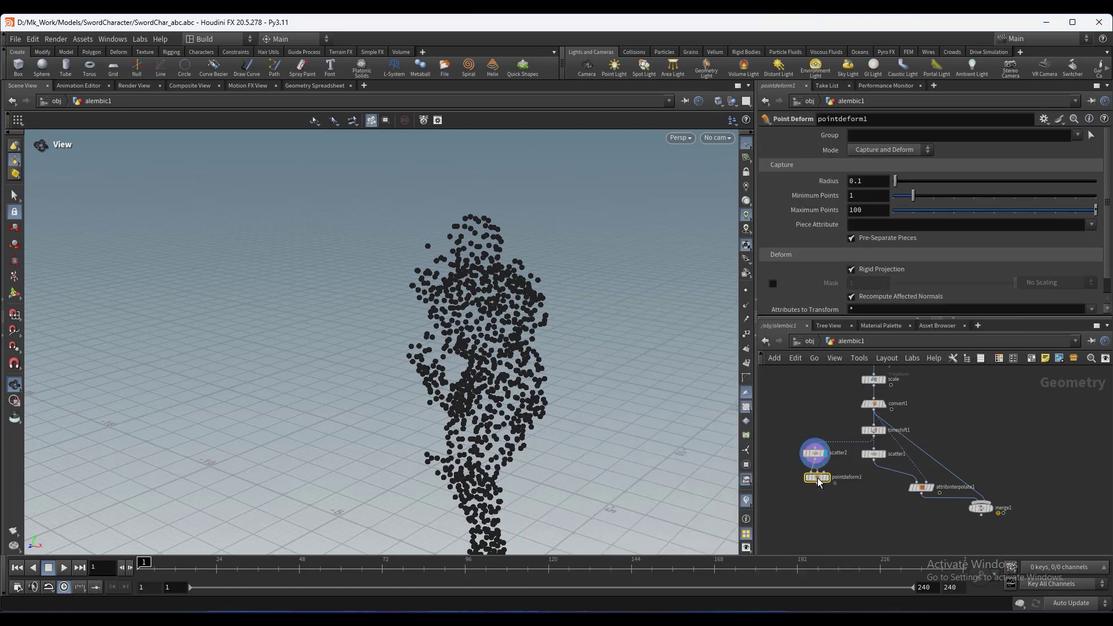
# Wire timeshift1 into pointdeform1's second input and convert1 into its third, and display pointdeform1.
pyautogui.scroll(2, 816, 458)
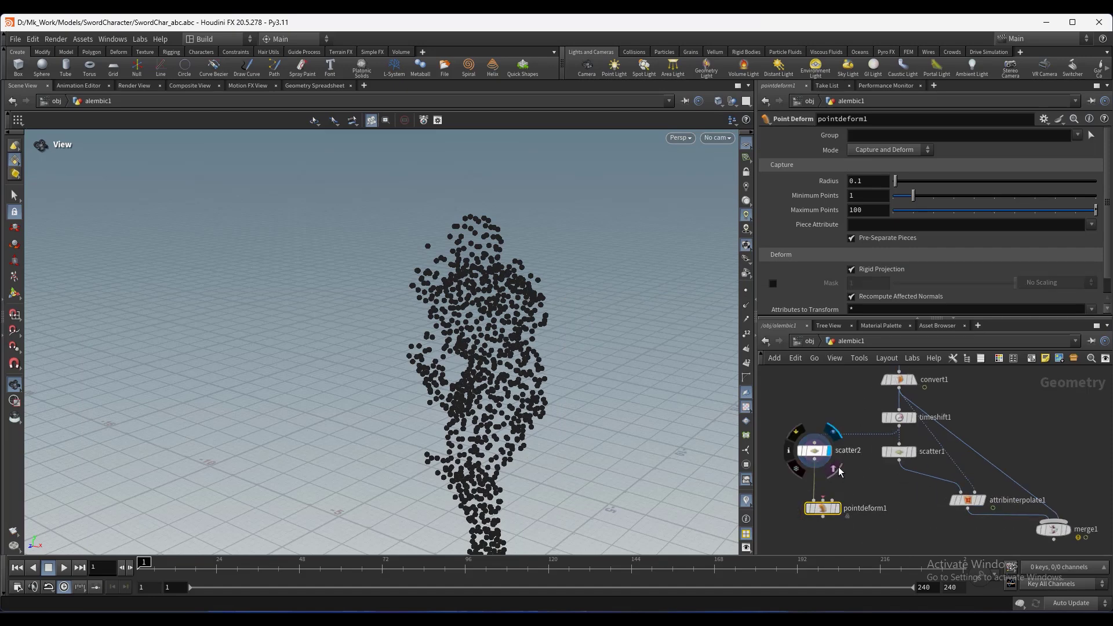
pyautogui.click(828, 498)
pyautogui.click(899, 429)
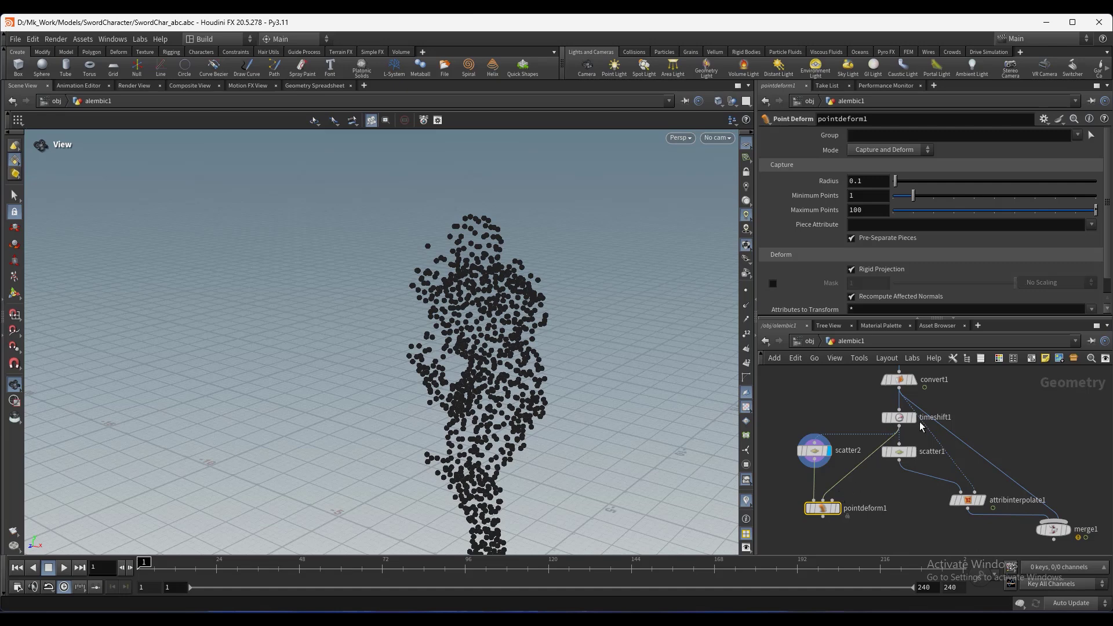
pyautogui.click(833, 500)
pyautogui.click(892, 385)
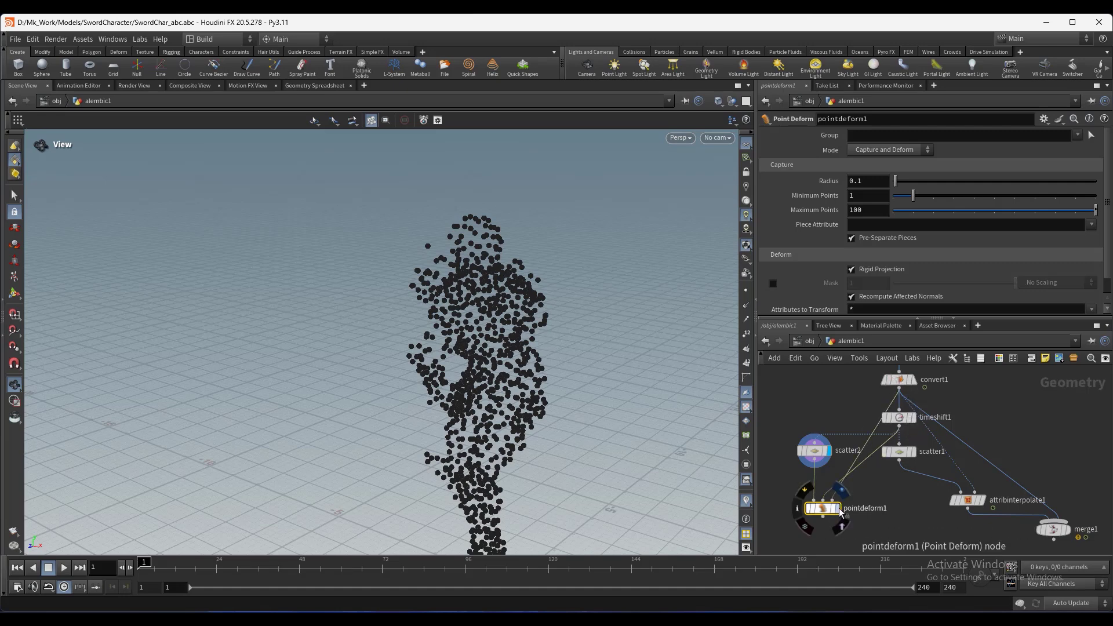
pyautogui.click(834, 509)
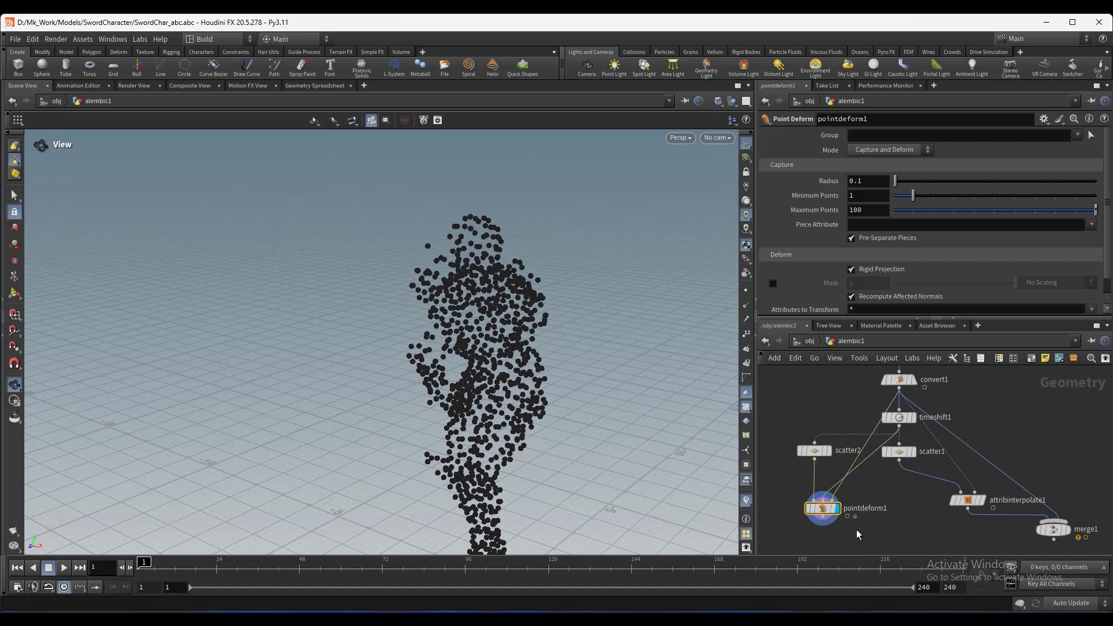
# Duplicate merge1 below pointdeform1, feed it pointdeform1 in place of attribinterpolate1, and display the copy.
pyautogui.moveTo(895, 529); pyautogui.dragTo(891, 487, button='middle')
pyautogui.scroll(-2, 891, 487)
pyautogui.keyDown('alt'); pyautogui.moveTo(1016, 487); pyautogui.dragTo(855, 509); pyautogui.keyUp('alt')
pyautogui.click(856, 510)
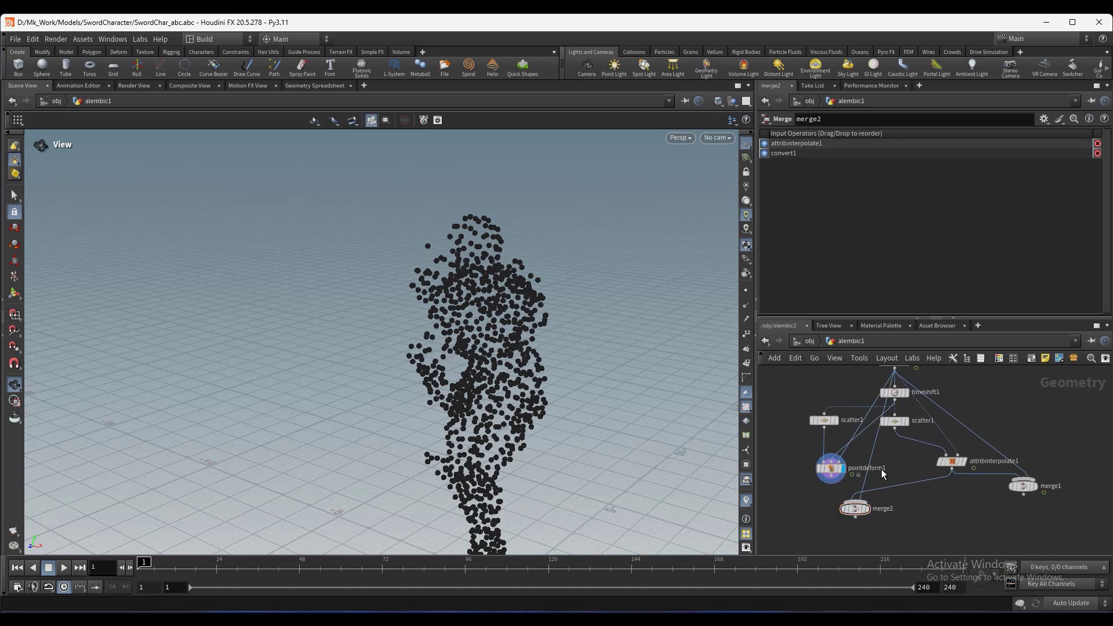
pyautogui.scroll(1, 873, 476)
pyautogui.click(840, 478)
pyautogui.click(856, 513)
pyautogui.click(867, 516)
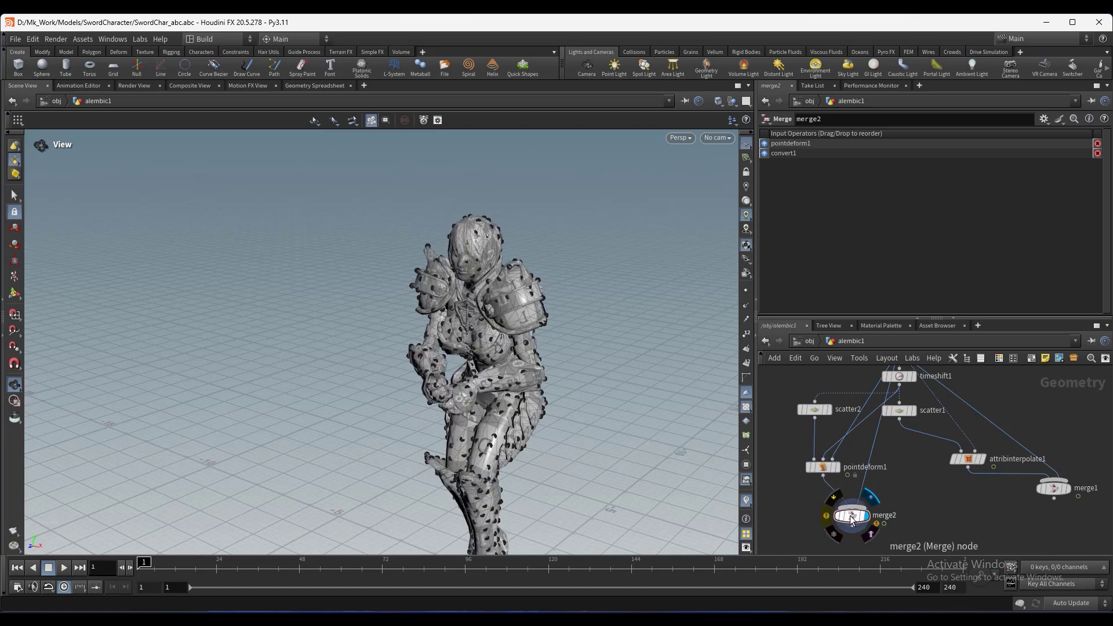
# Step back and forth through the first few frames and examine whether the deformed points stay on the moving character.
pyautogui.moveTo(432, 275); pyautogui.dragTo(403, 289)
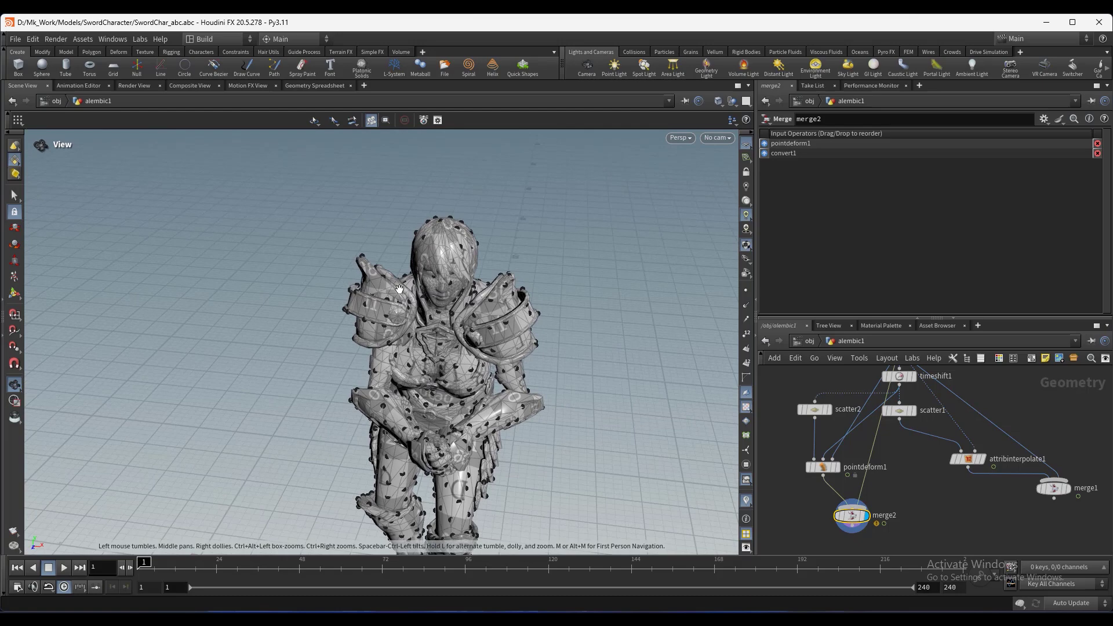
pyautogui.press('Up')
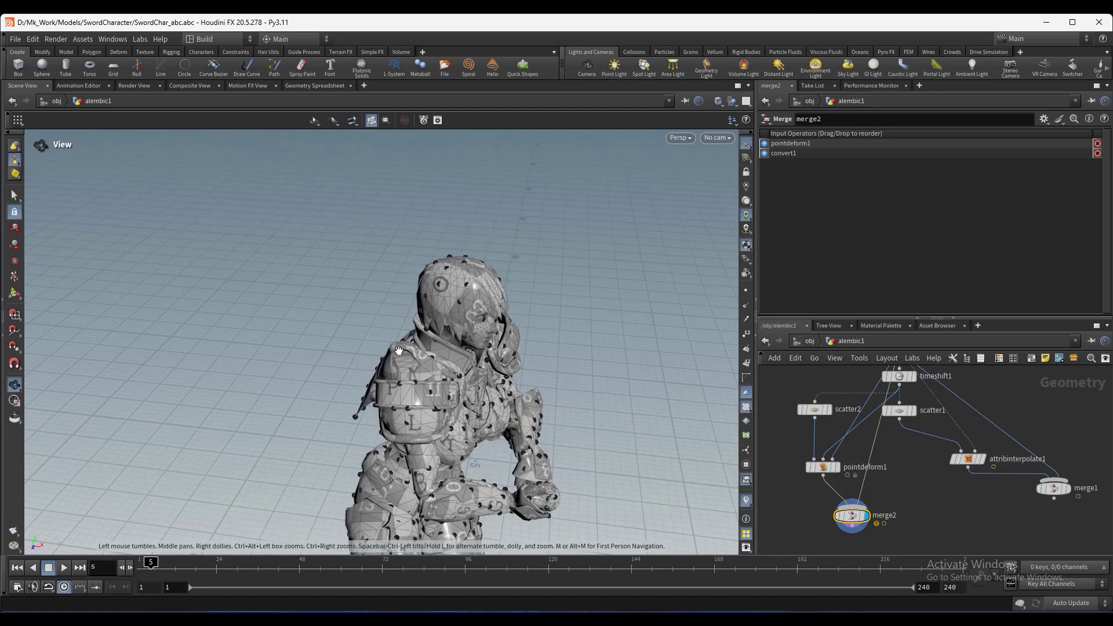
pyautogui.press('Down')
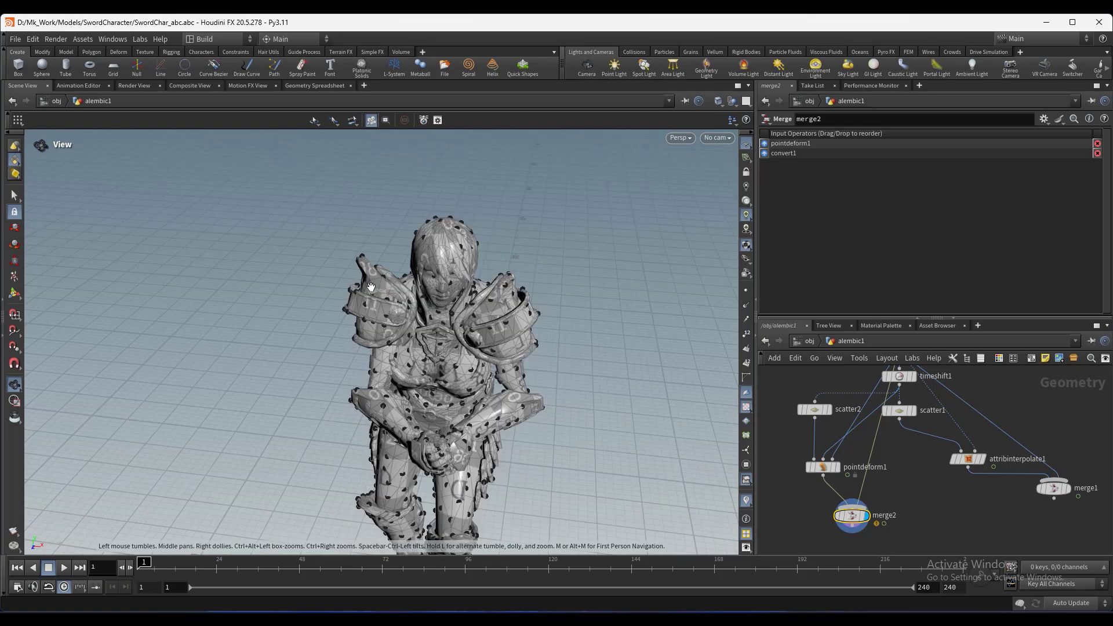
pyautogui.press('Up')
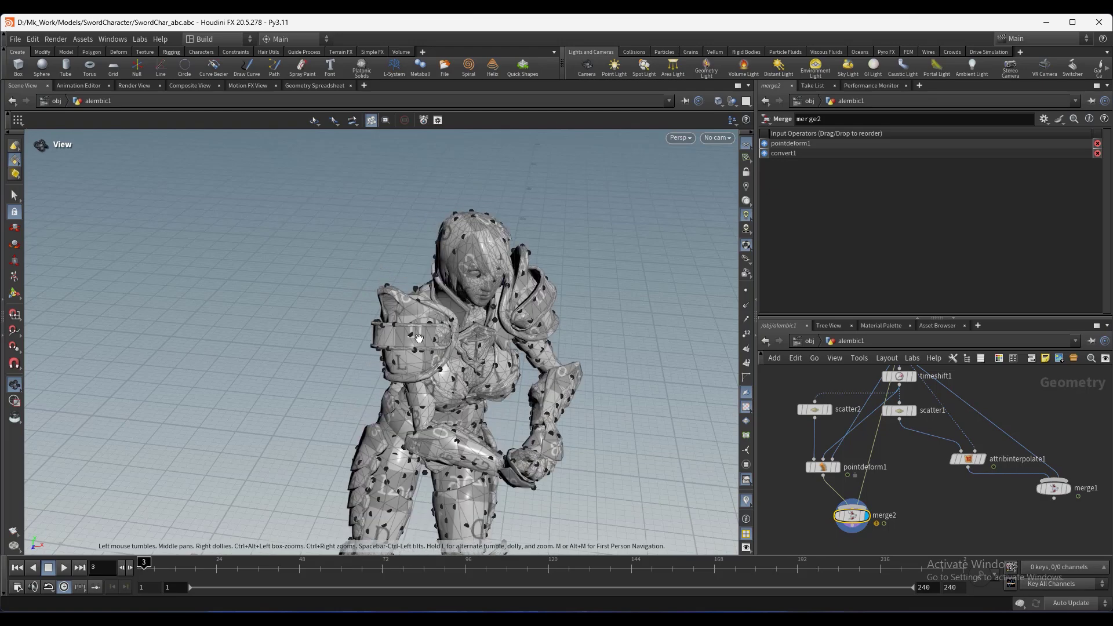
pyautogui.press('Down')
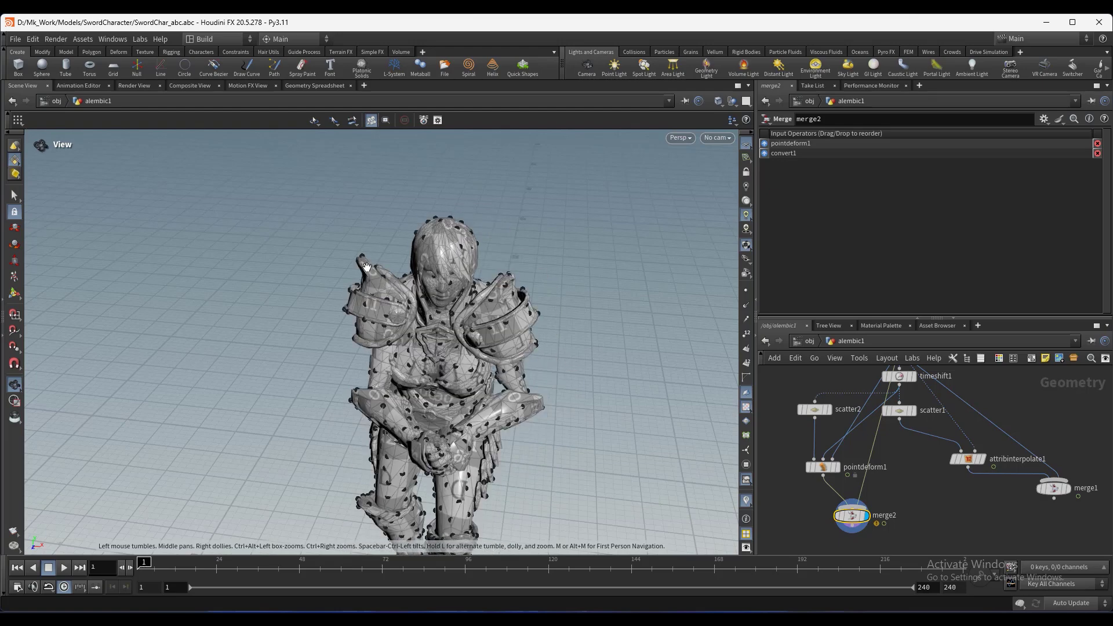
pyautogui.press('Right')
pyautogui.press('Right')
pyautogui.press('Right')
pyautogui.press('Left')
pyautogui.press('Left')
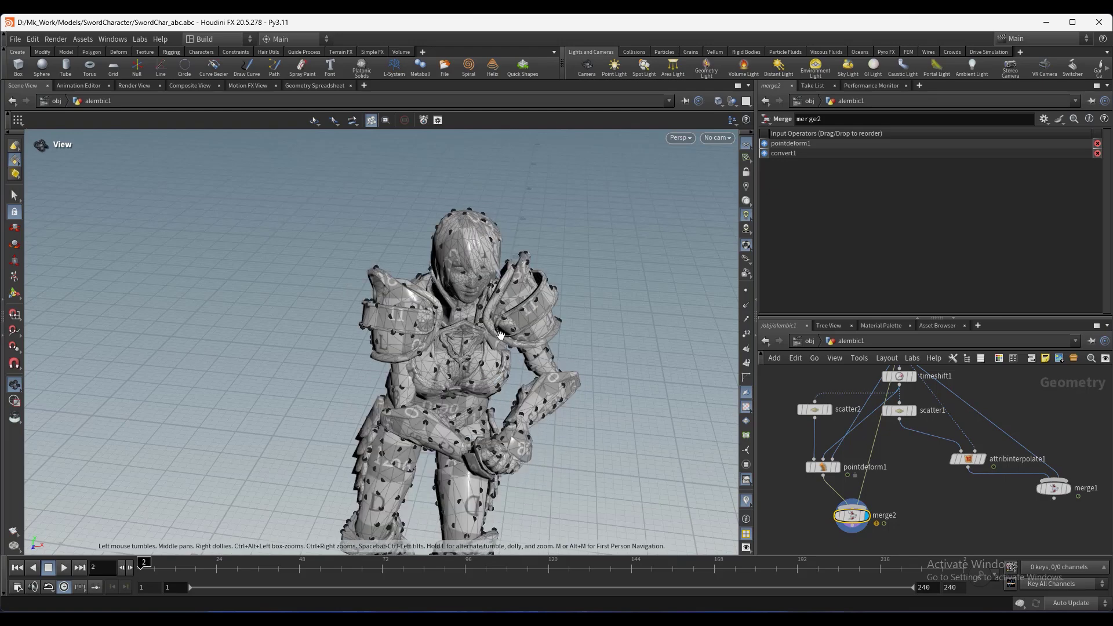
pyautogui.press('Right')
pyautogui.press('Right')
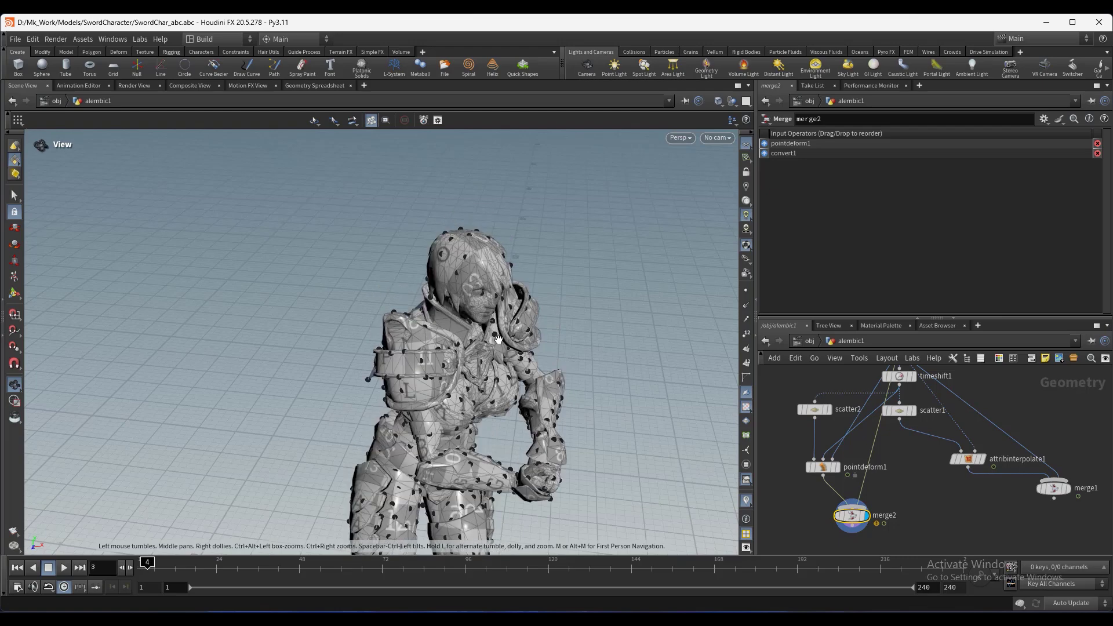
pyautogui.press('Left')
pyautogui.press('Left')
# Set scatter2's forced total point count to 2000 and check the denser points on the character in frames 1 and 2.
pyautogui.click(815, 409)
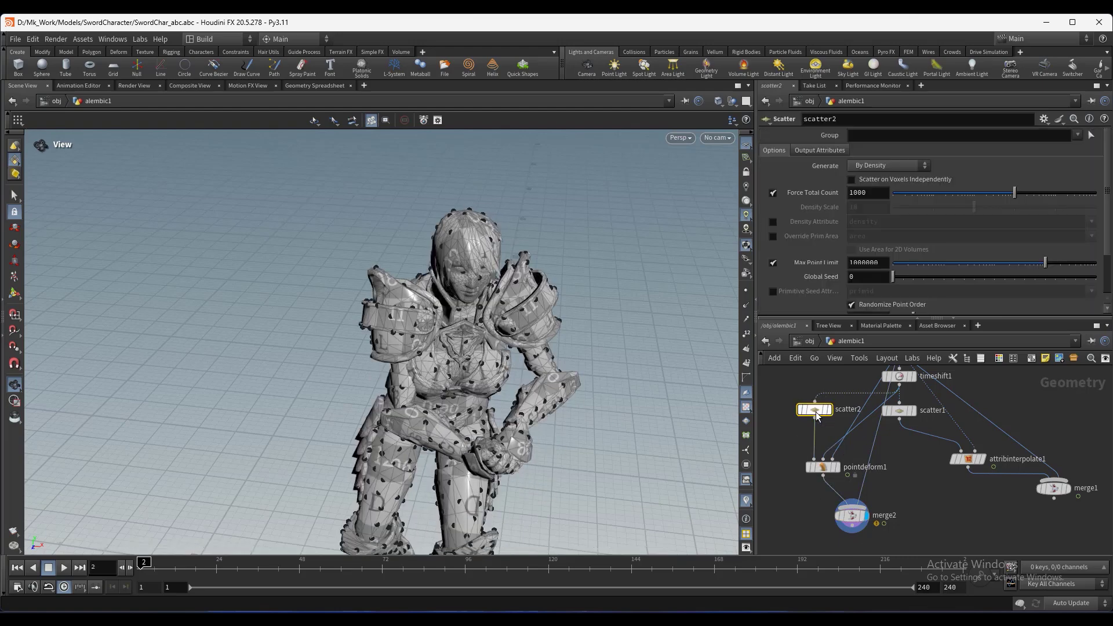
pyautogui.doubleClick(874, 193)
pyautogui.write('2000')
pyautogui.press('Return')
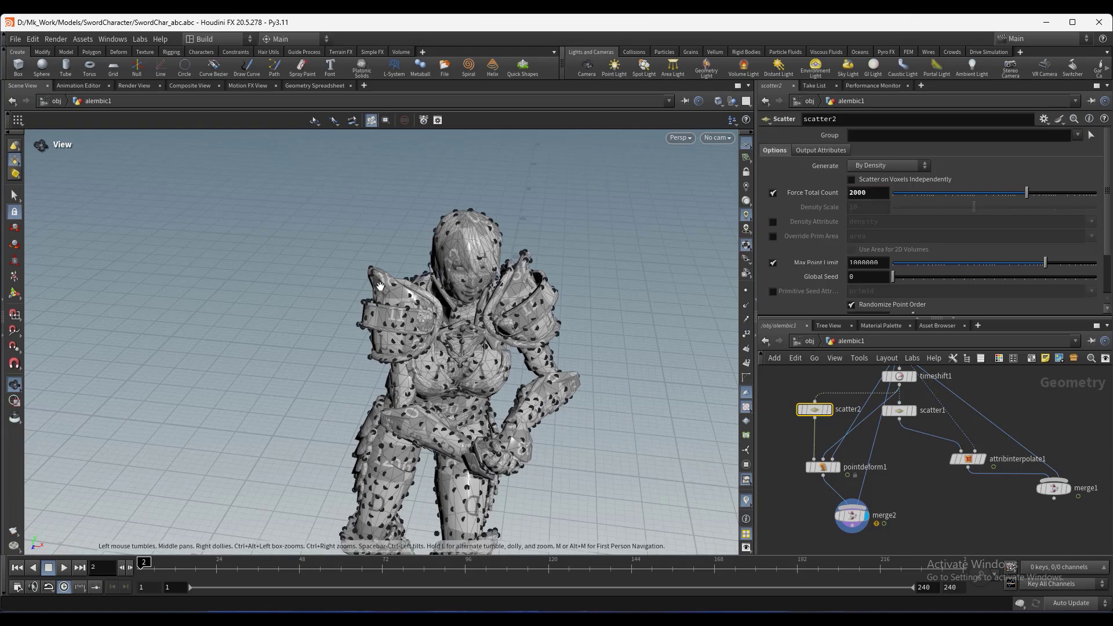
pyautogui.press('Left')
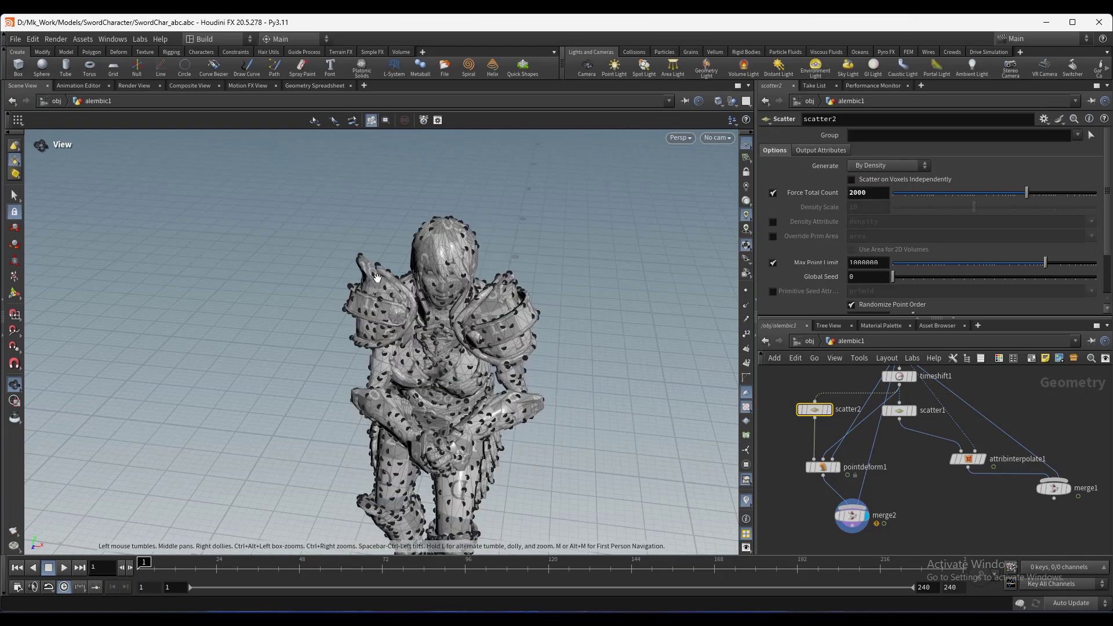
pyautogui.moveTo(504, 354); pyautogui.dragTo(509, 309)
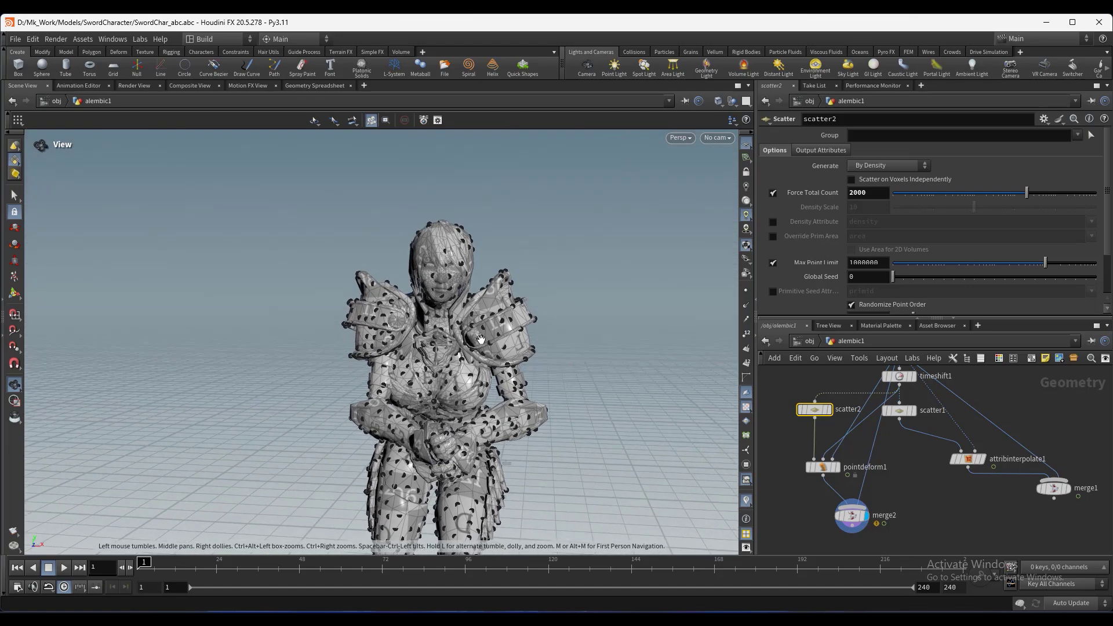
pyautogui.press('Right')
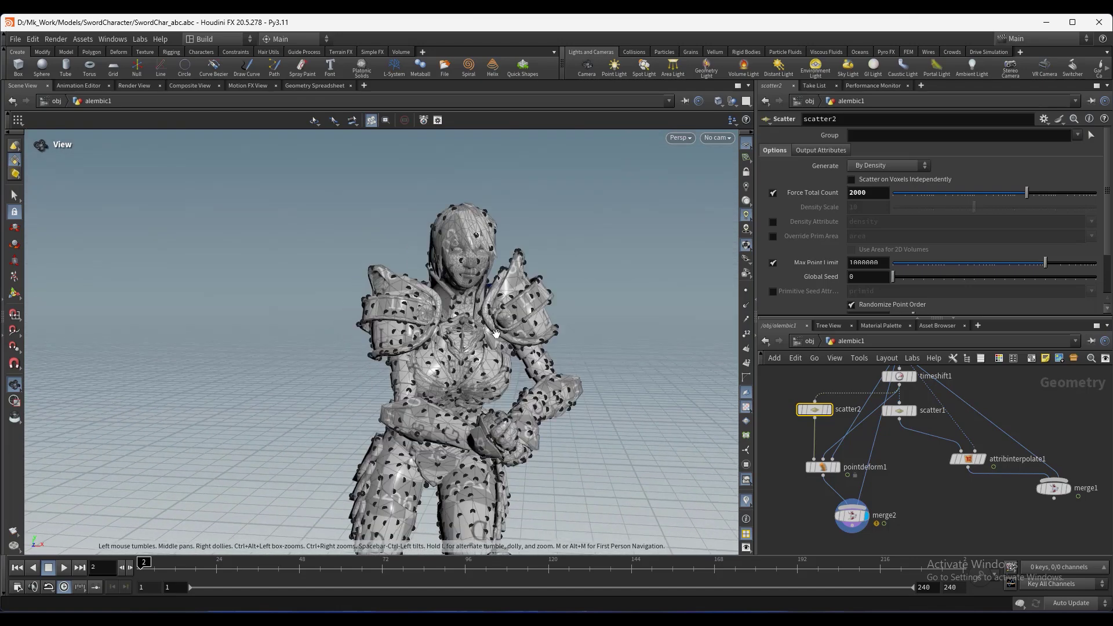